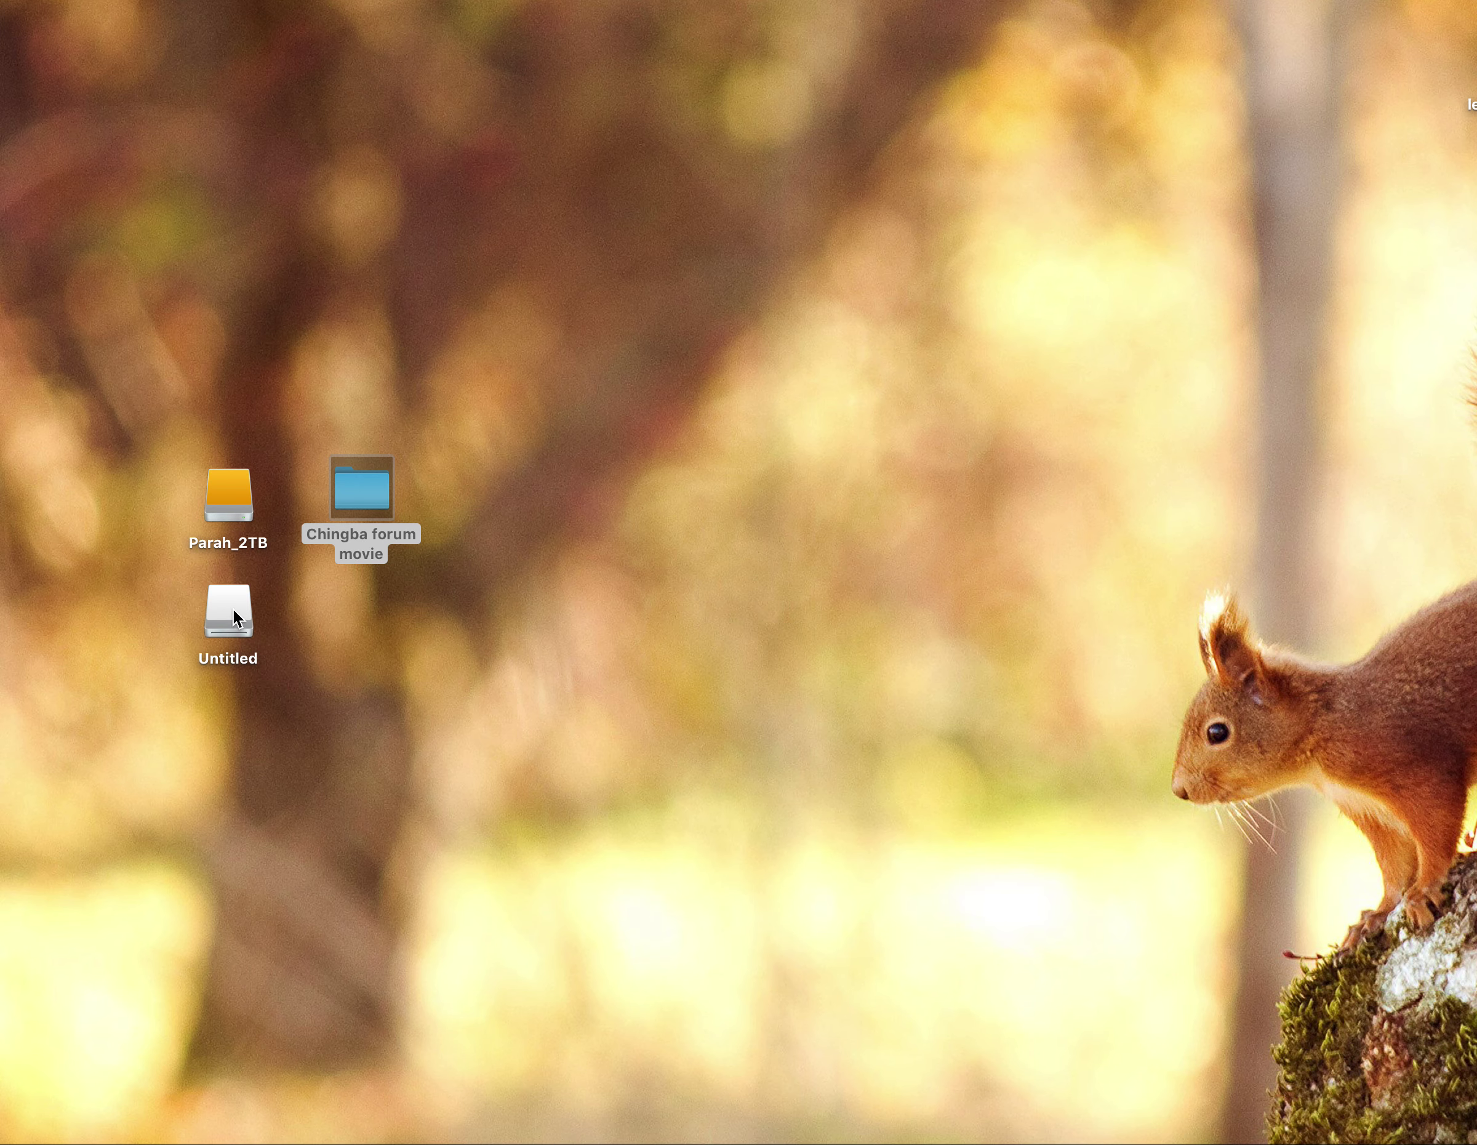
Step: Open the Untitled card's private/M4ROOT/CLIP folder, select C0001.MP4, and move the window clear of the desktop folders
{"action": "double_click", "coordinate": [234, 610]}
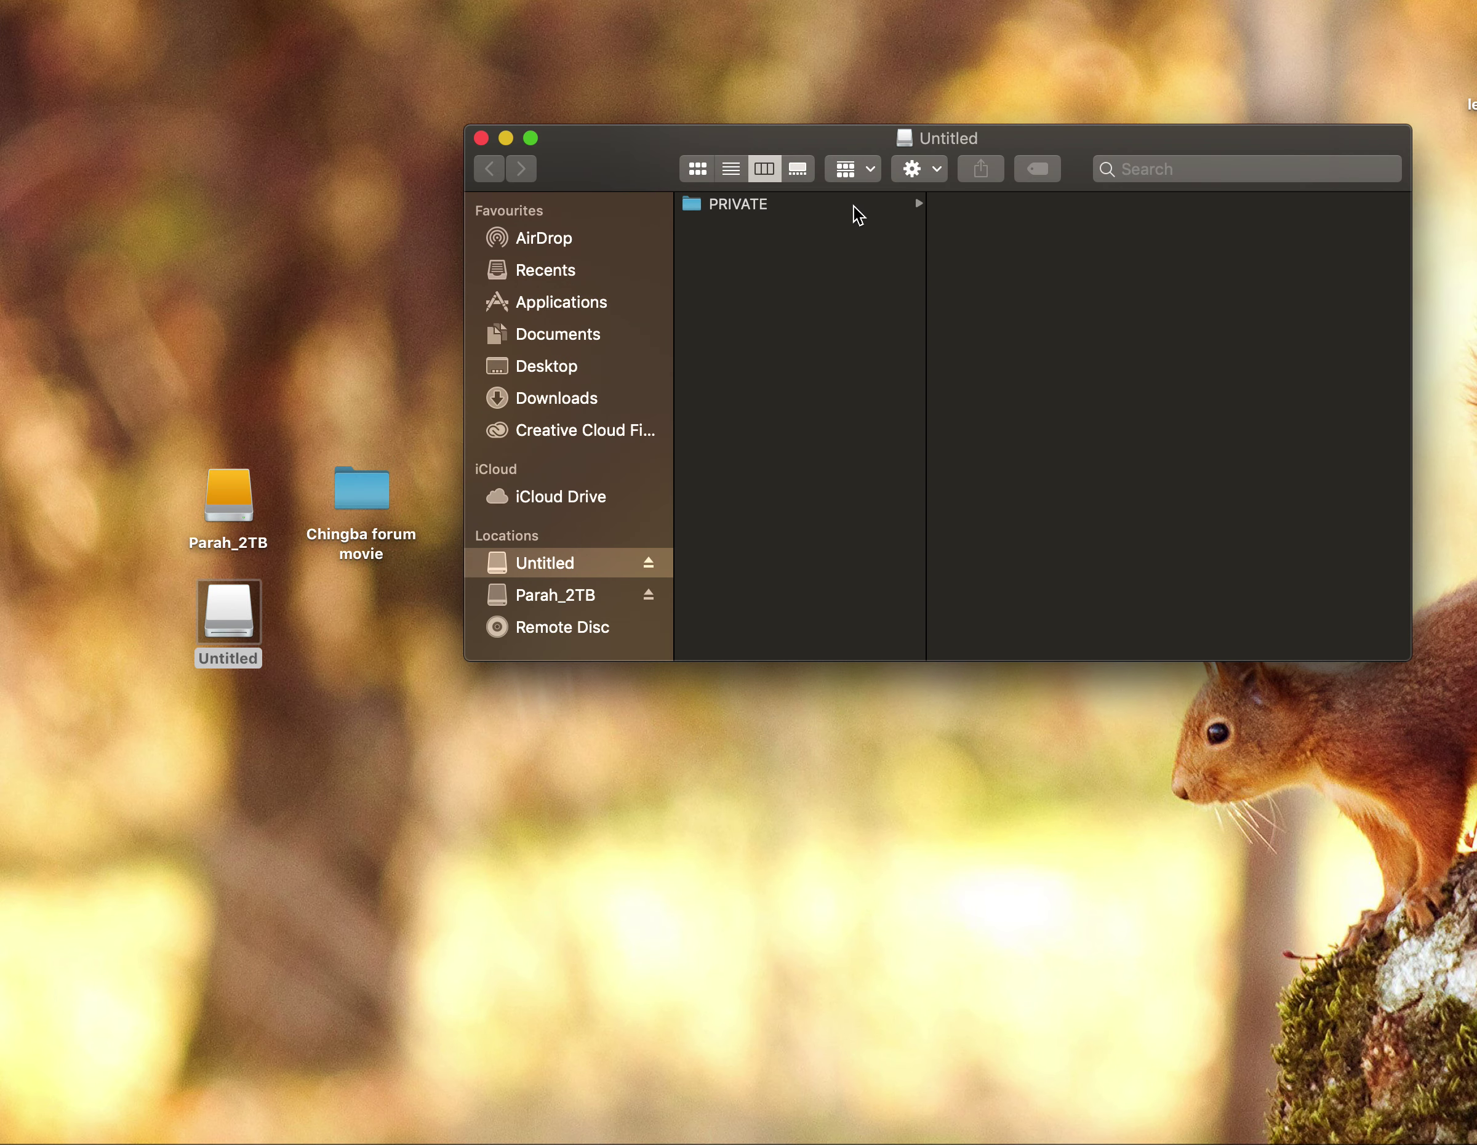
{"action": "left_click", "coordinate": [758, 216]}
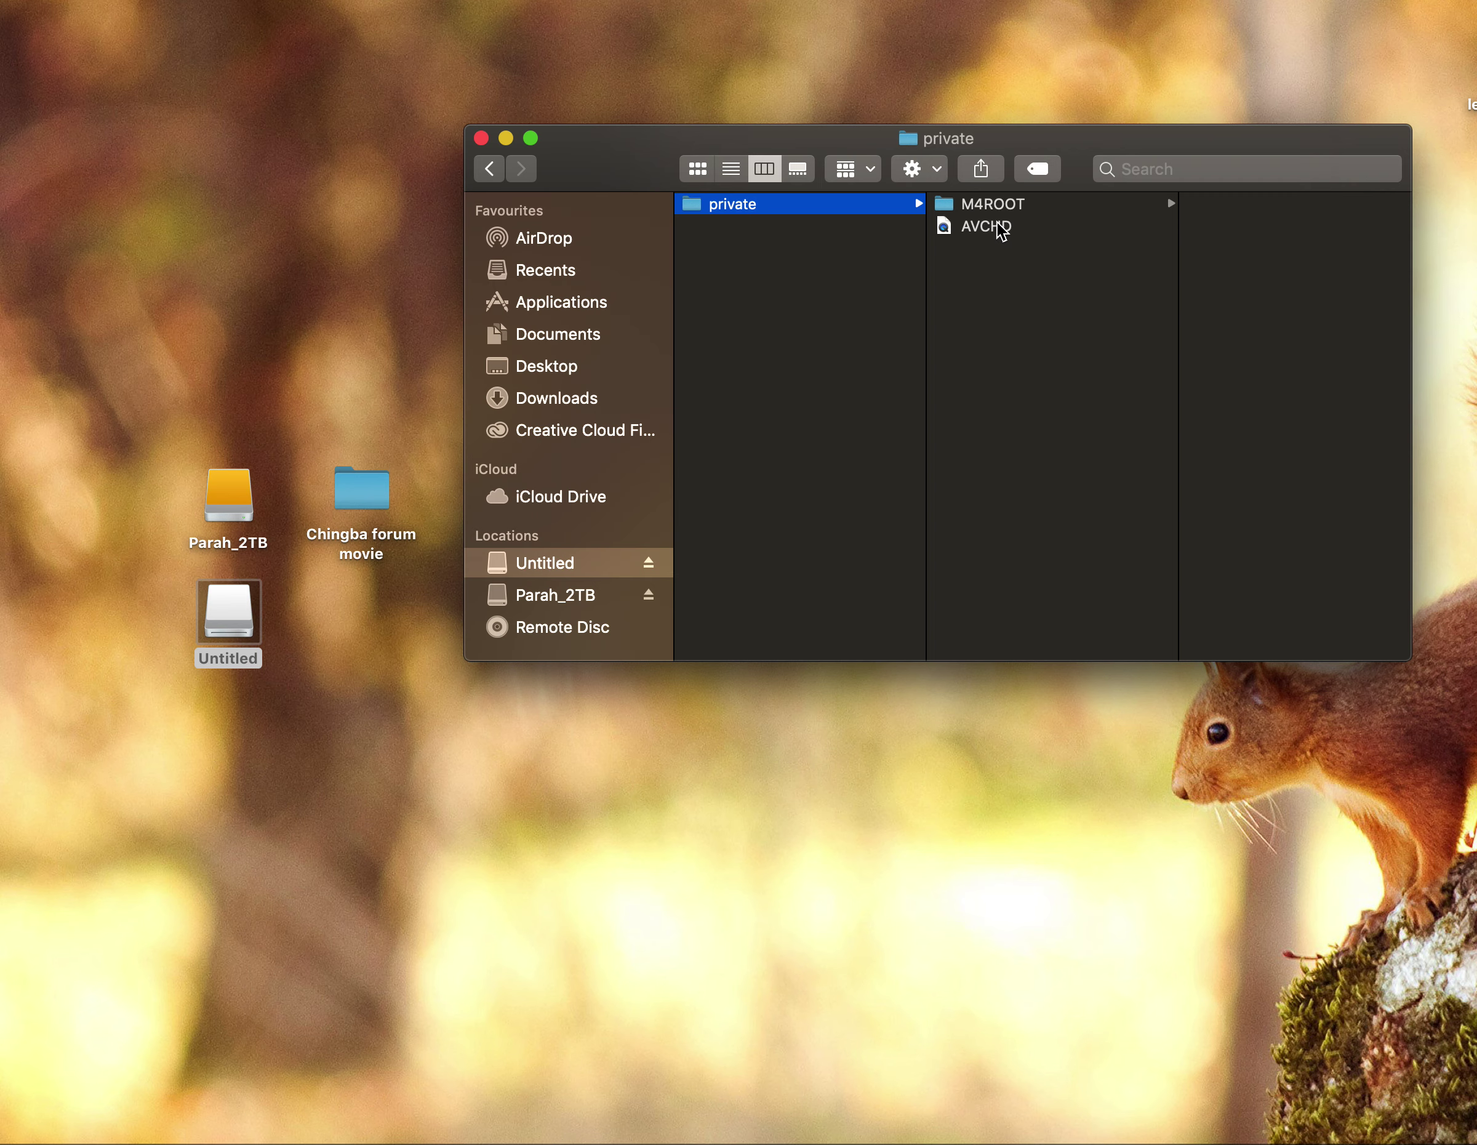
{"action": "left_click", "coordinate": [1003, 207]}
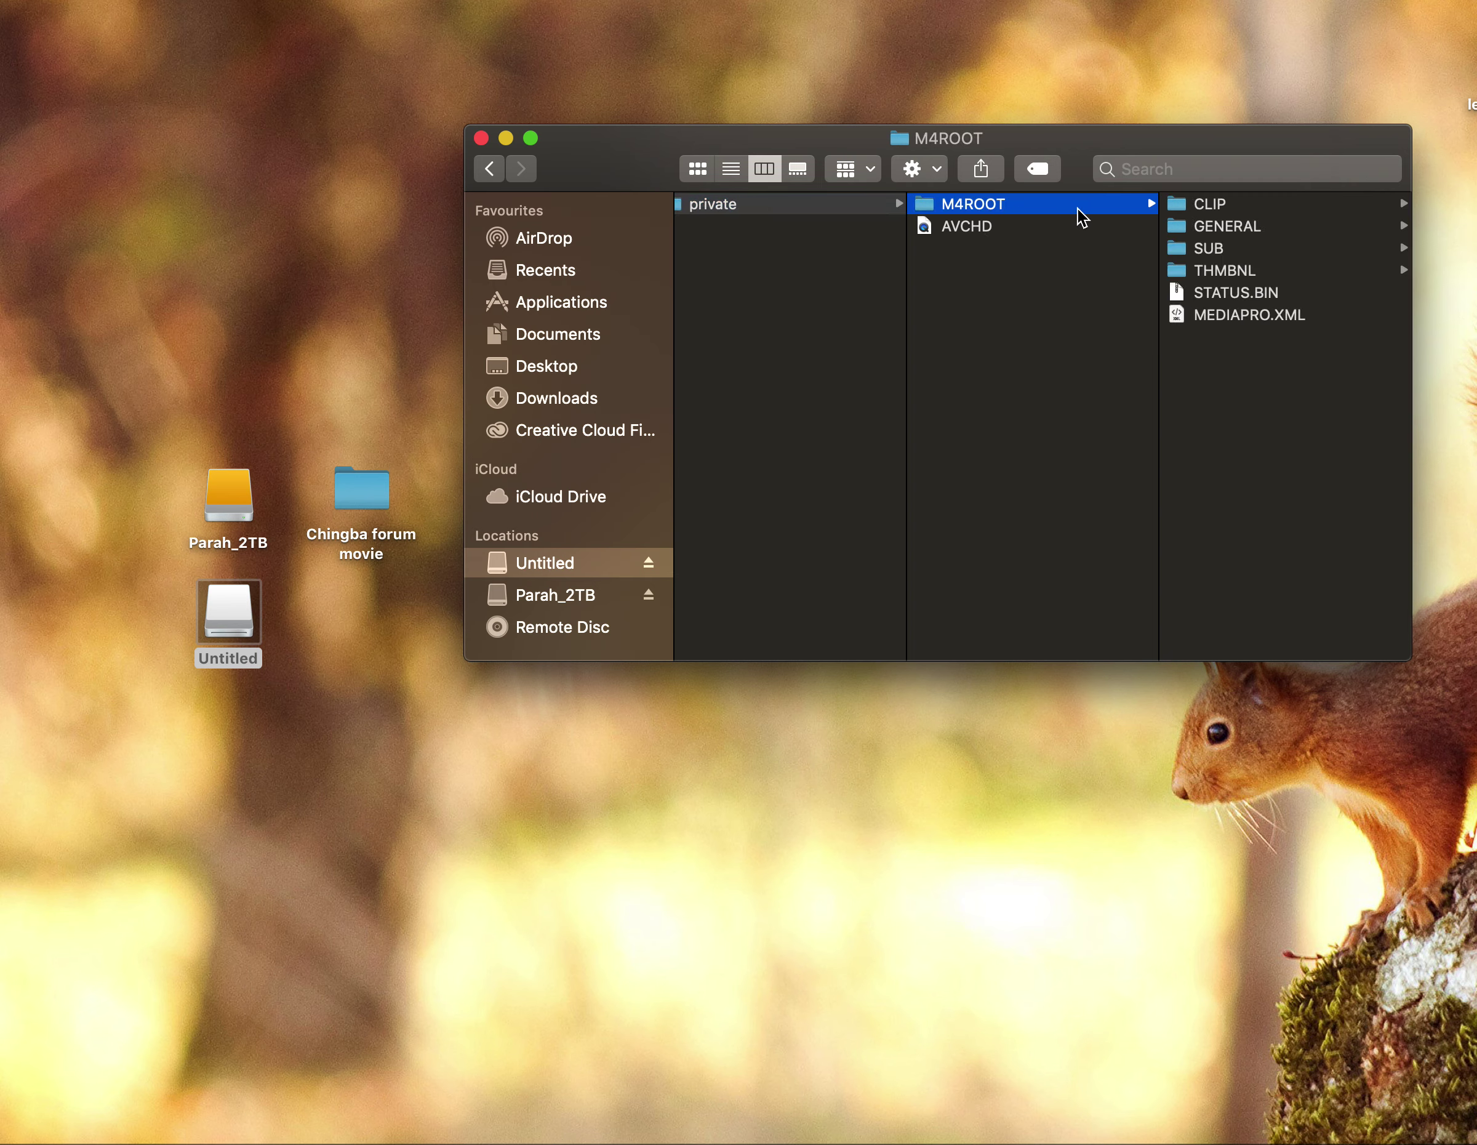
{"action": "left_click", "coordinate": [1221, 204]}
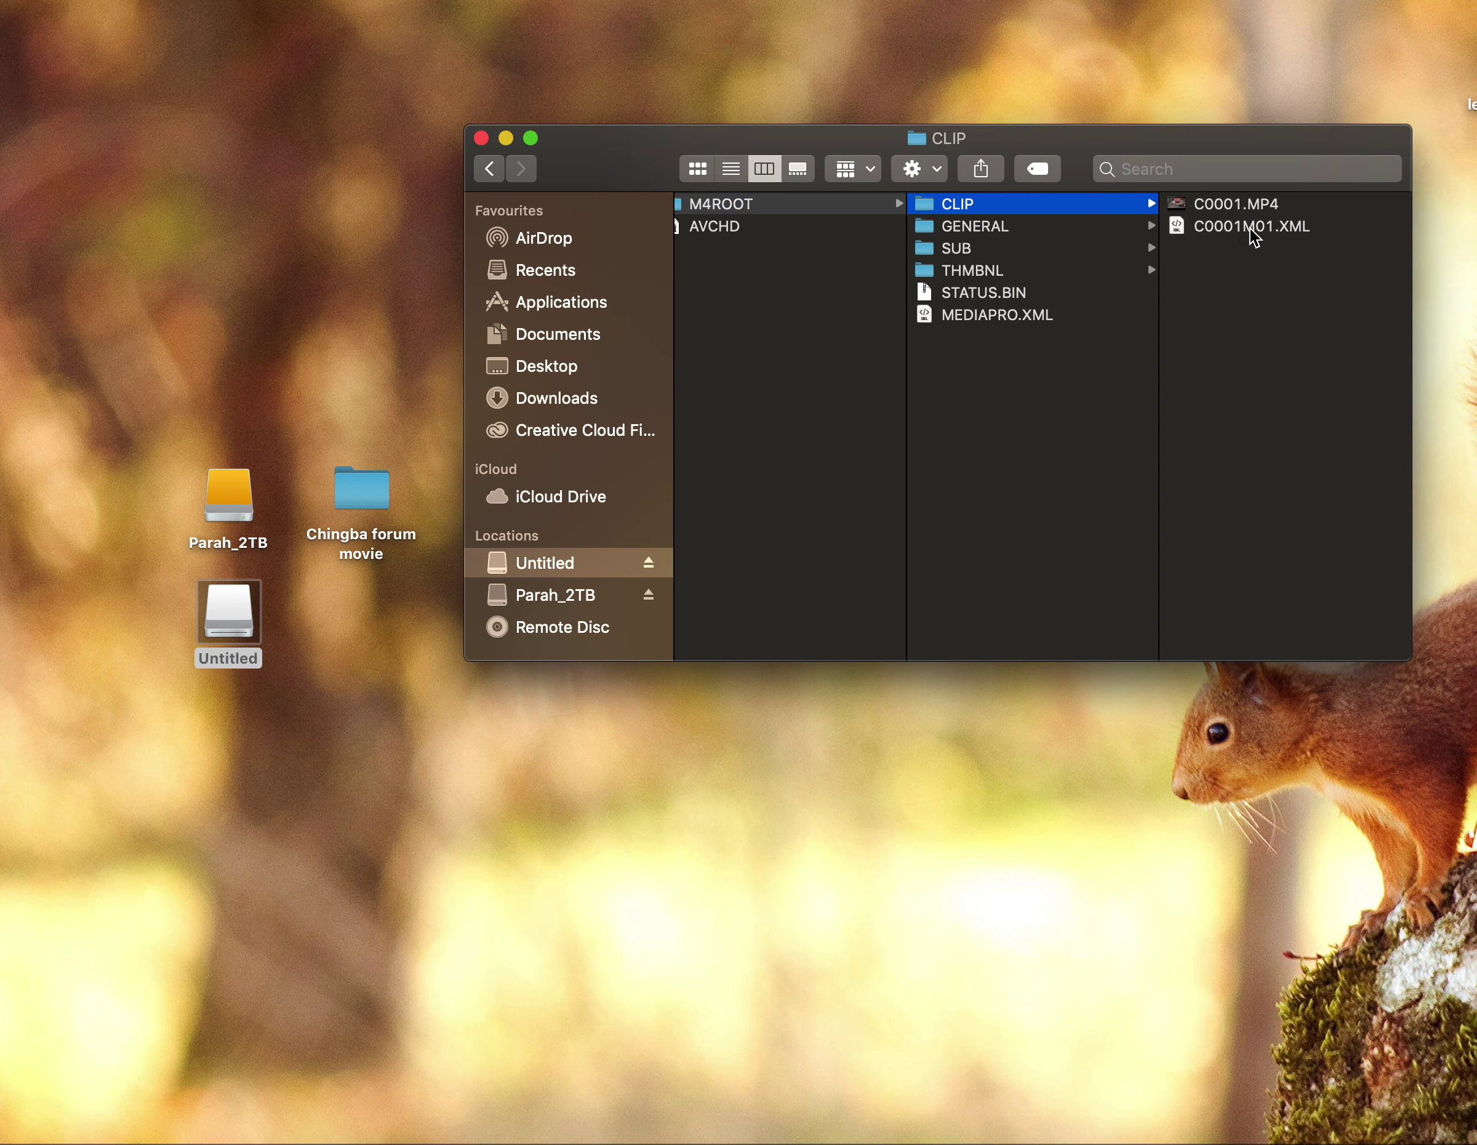
{"action": "left_click", "coordinate": [1224, 205]}
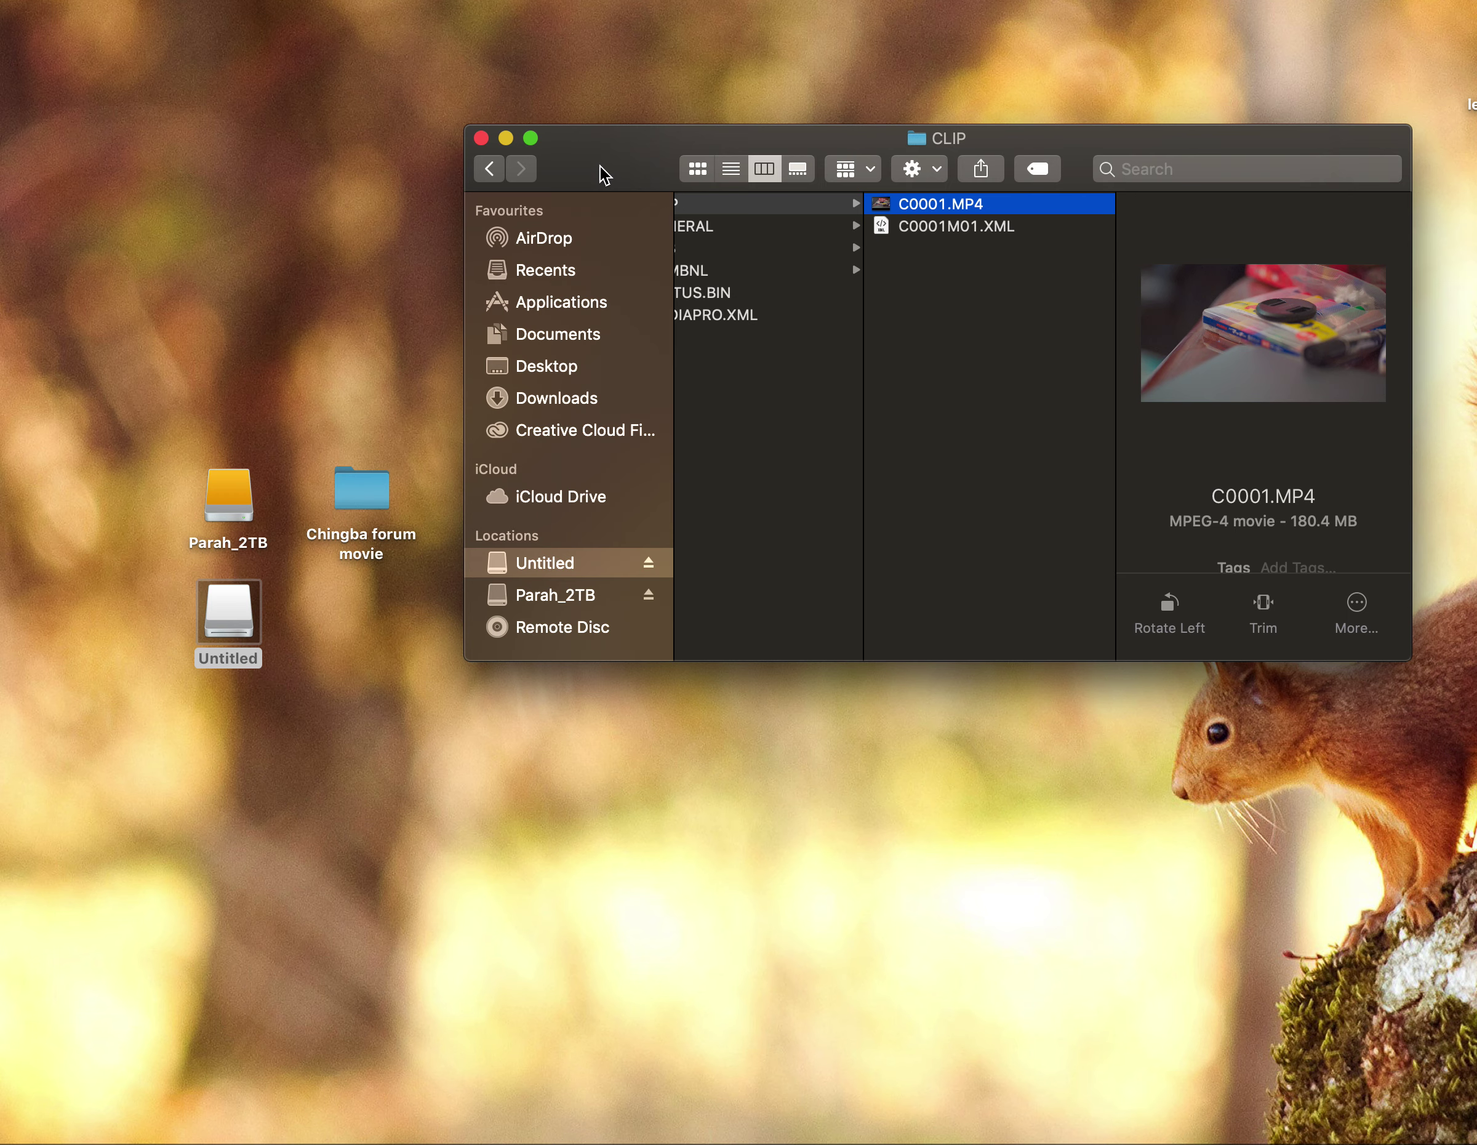
{"action": "left_click_drag", "start_coordinate": [606, 176], "coordinate": [833, 76]}
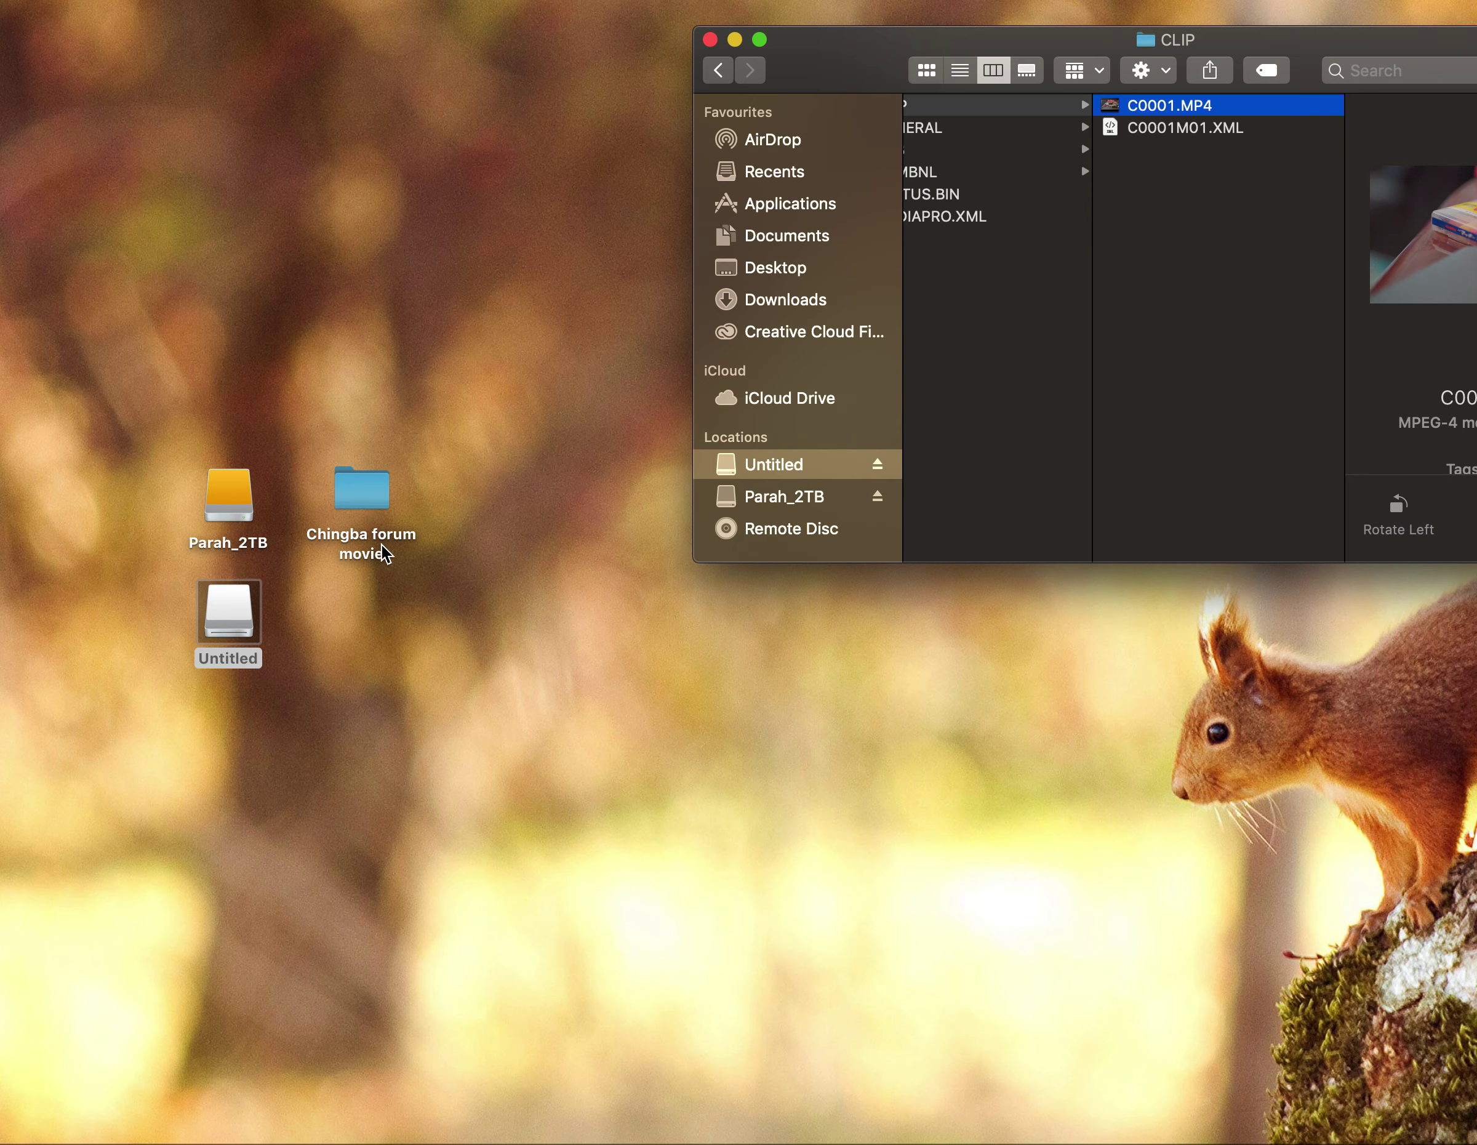
Step: Open the desktop folder Chingba forum movie in its own window and go to 20190708/Scene_01A/cam1
{"action": "double_click", "coordinate": [371, 504]}
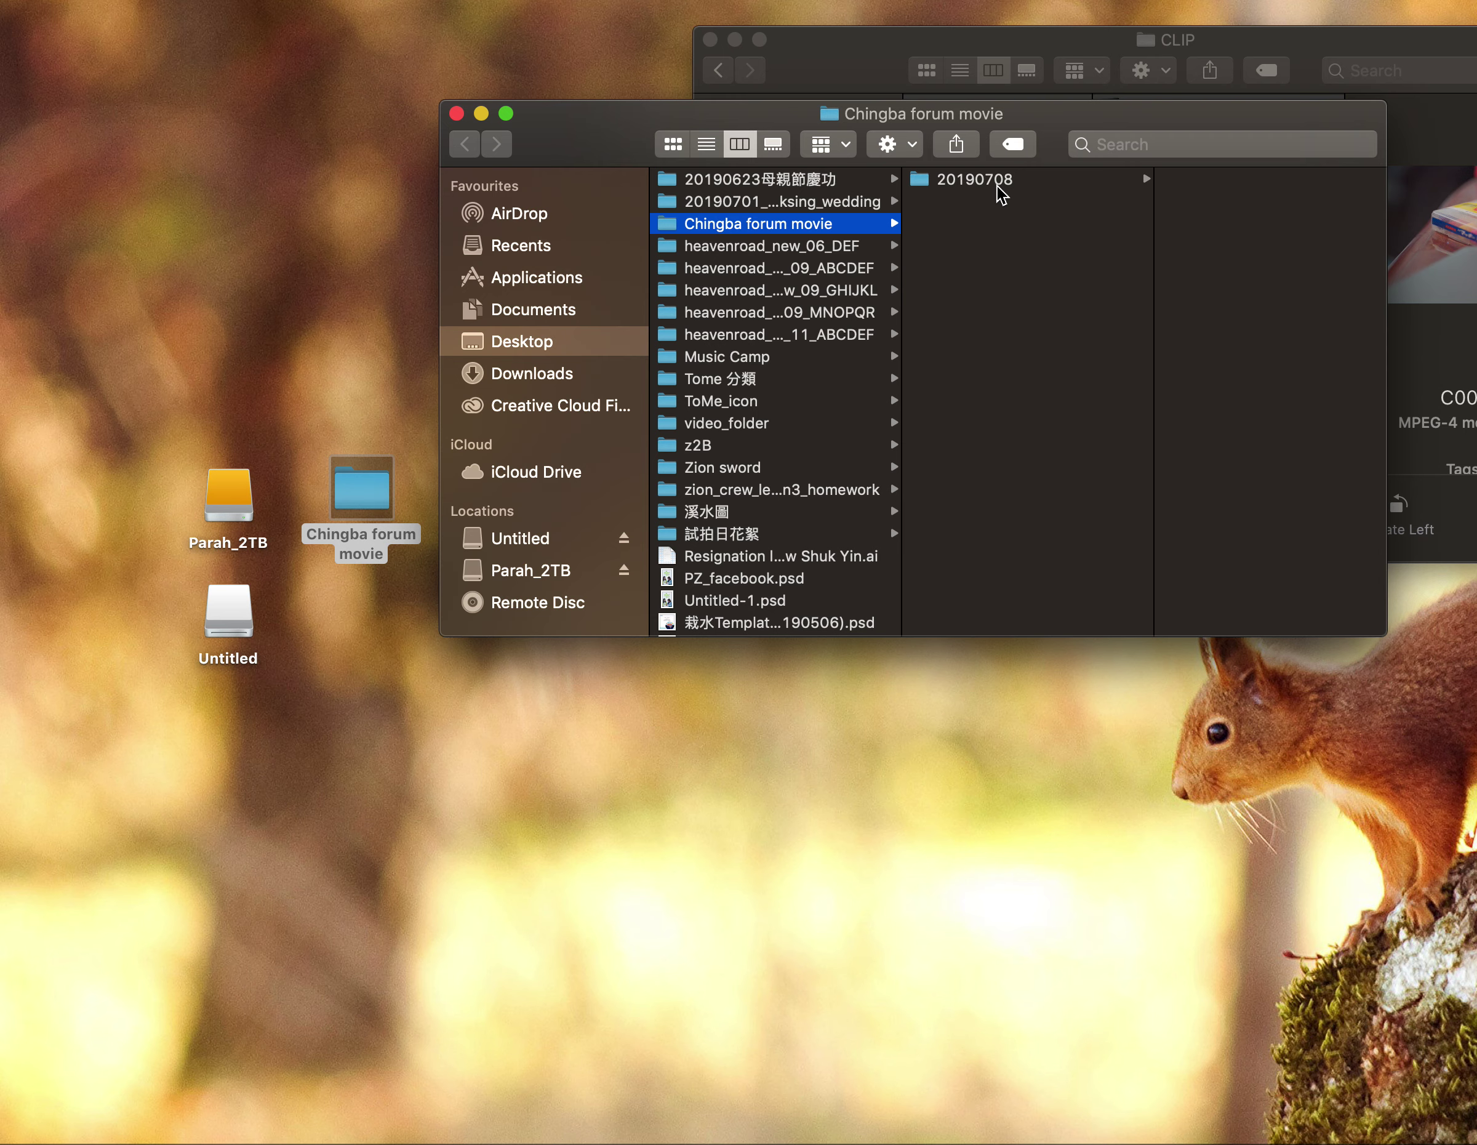
{"action": "left_click", "coordinate": [1000, 190]}
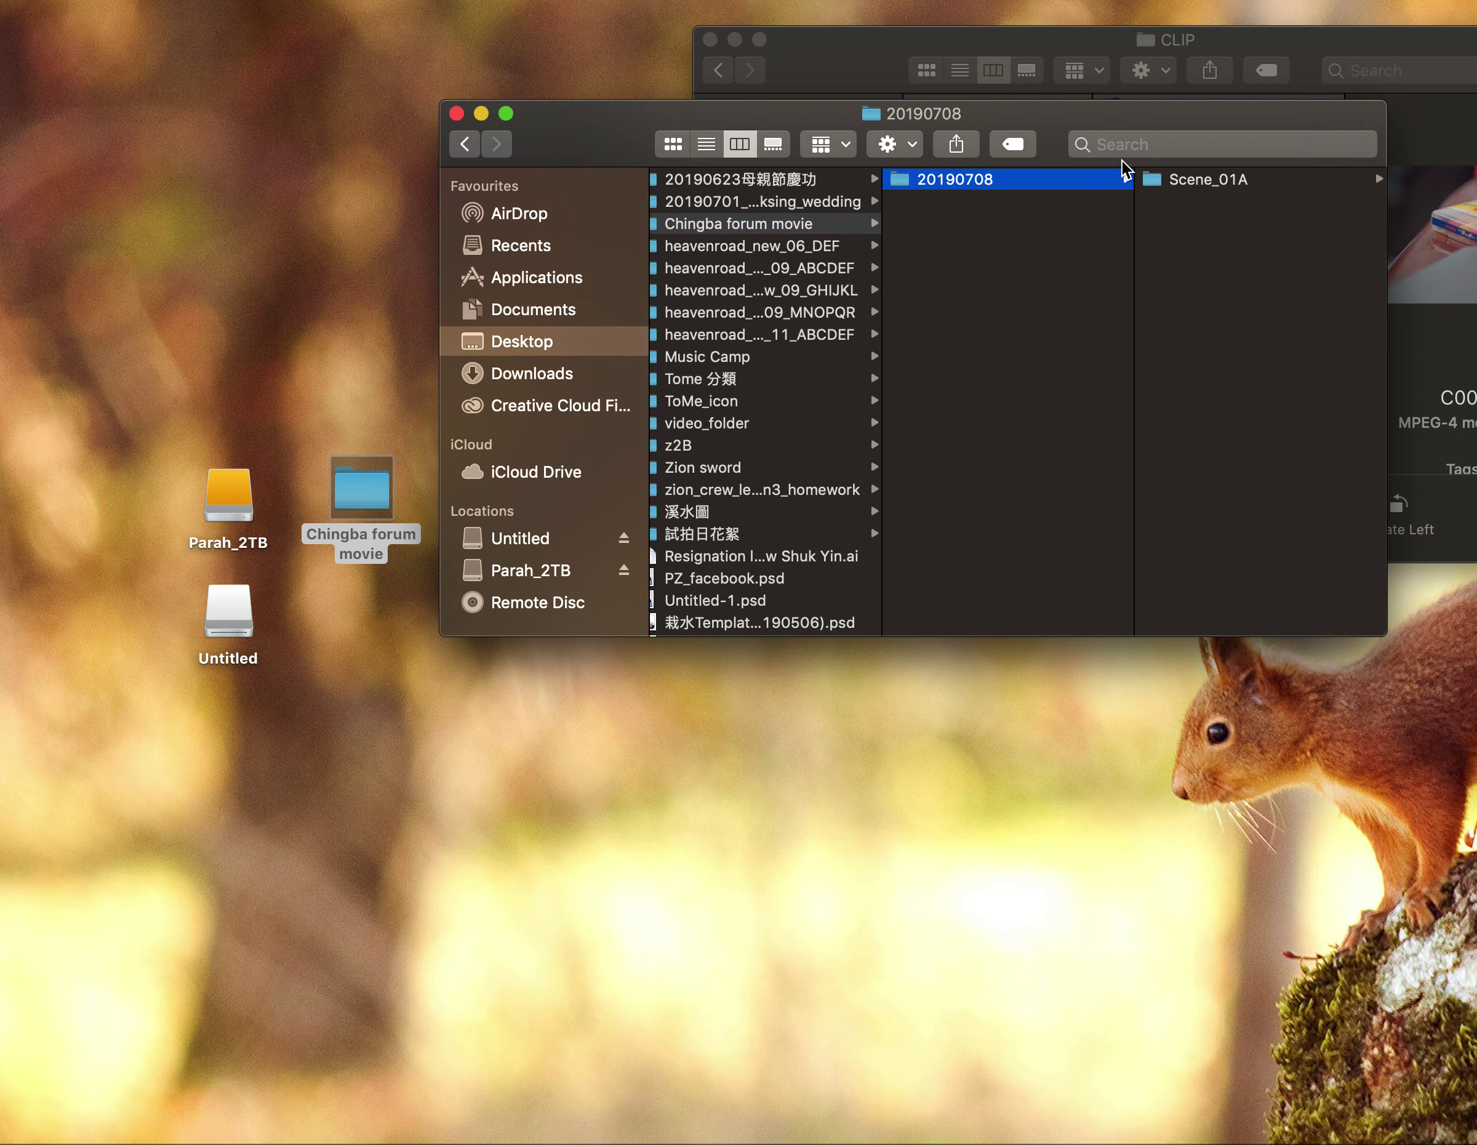
{"action": "left_click", "coordinate": [1197, 183]}
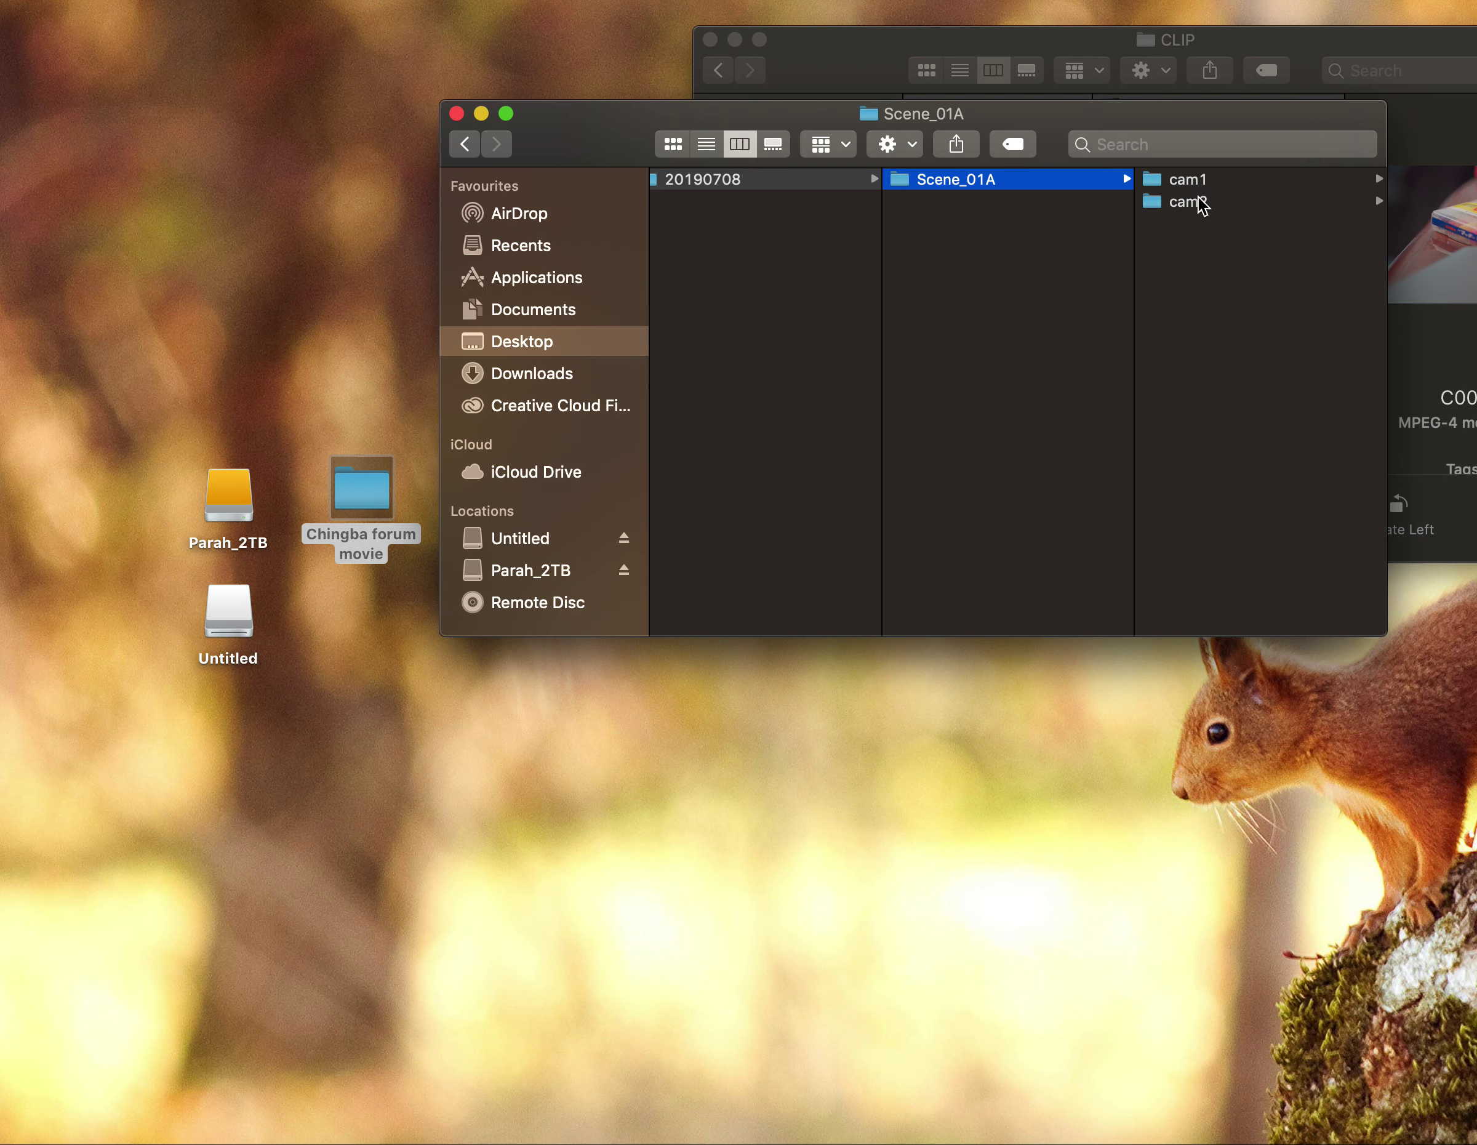
{"action": "left_click", "coordinate": [1202, 202]}
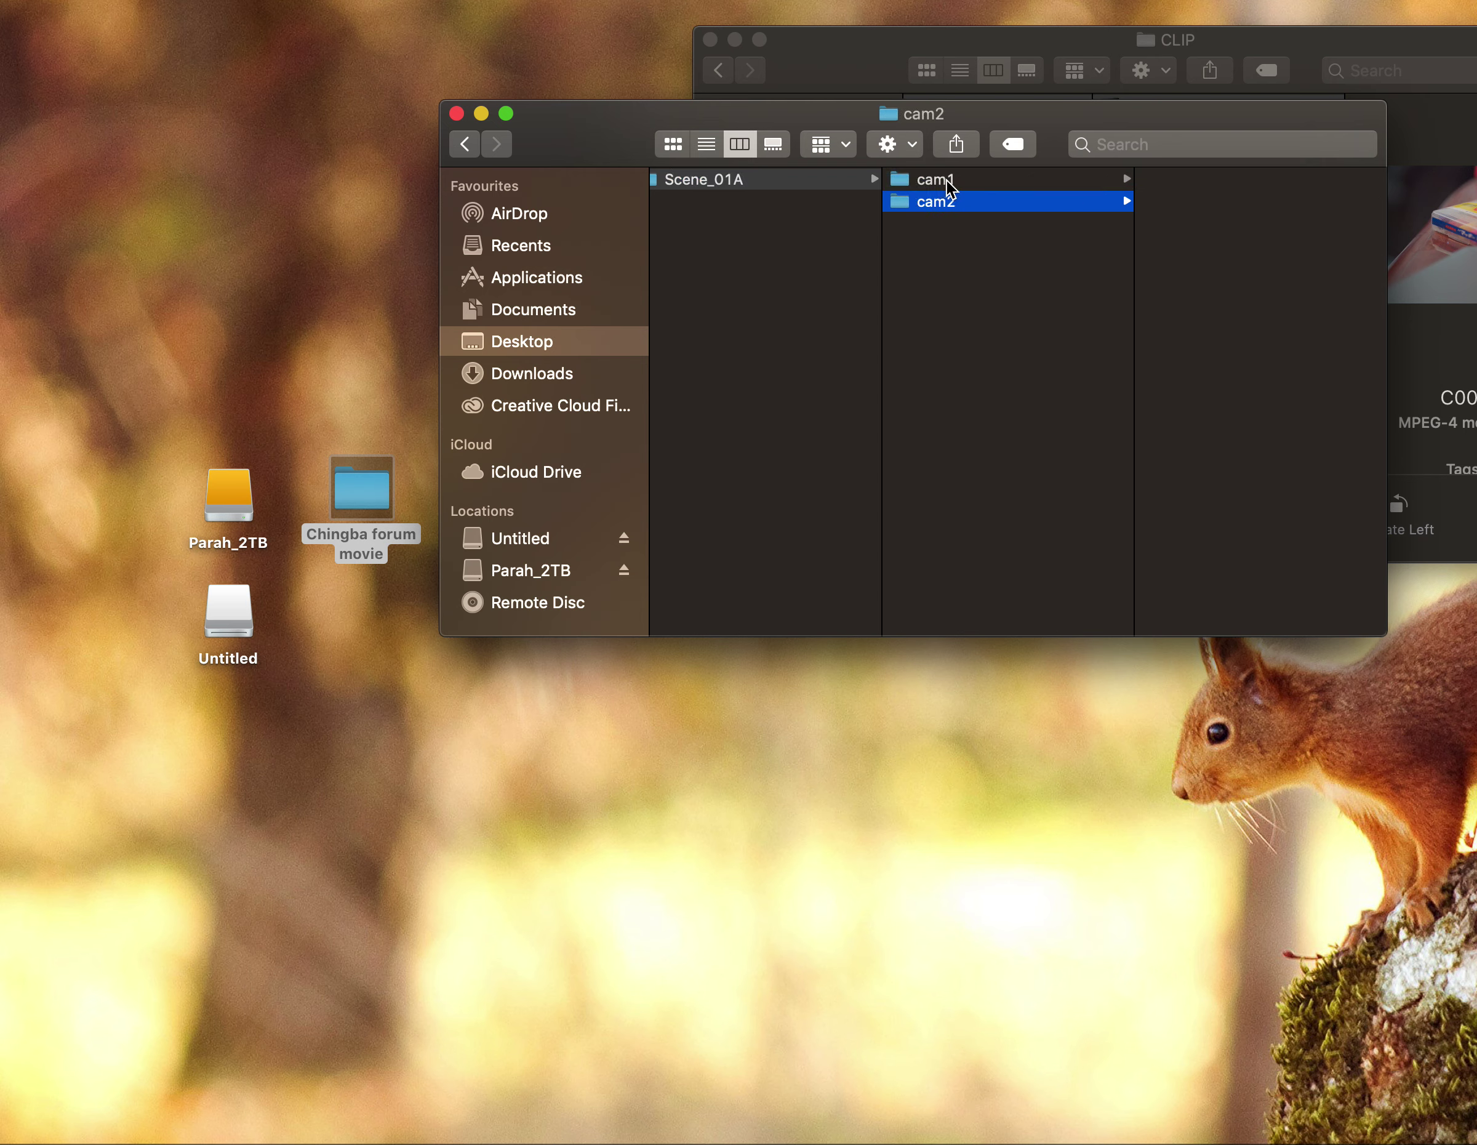
{"action": "left_click", "coordinate": [948, 179]}
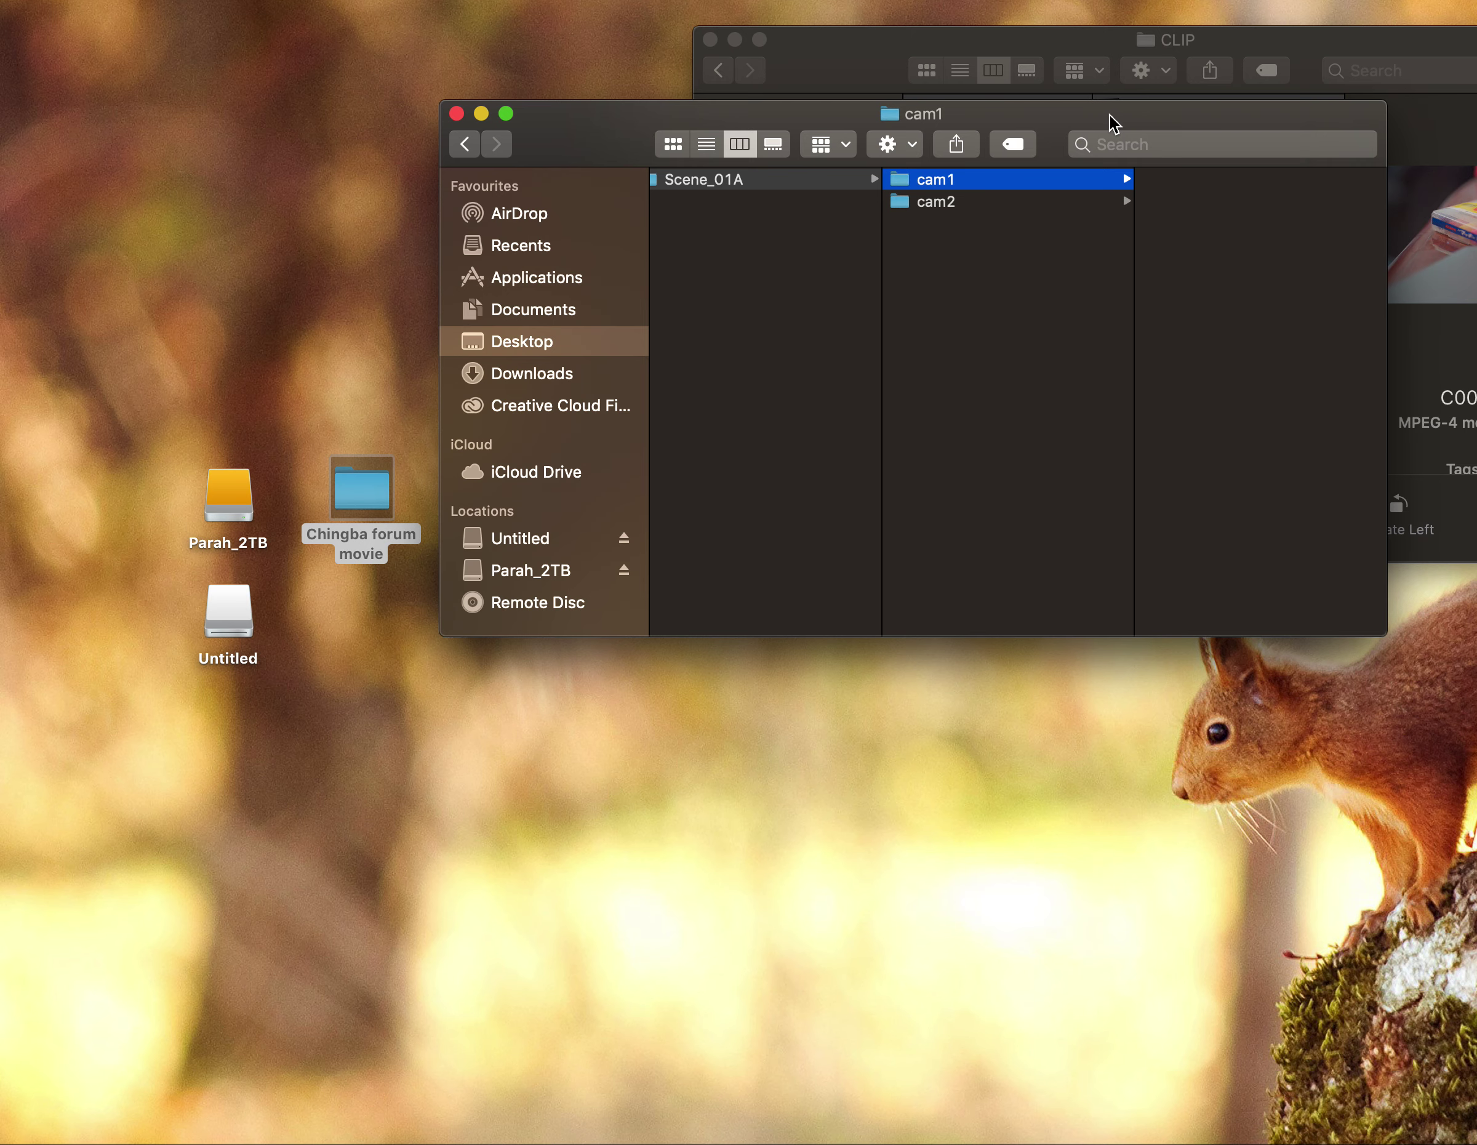
Step: Copy C0001.MP4 from the card's CLIP folder into the cam1 folder of Scene_01A
{"action": "left_click_drag", "start_coordinate": [1111, 114], "coordinate": [707, 58]}
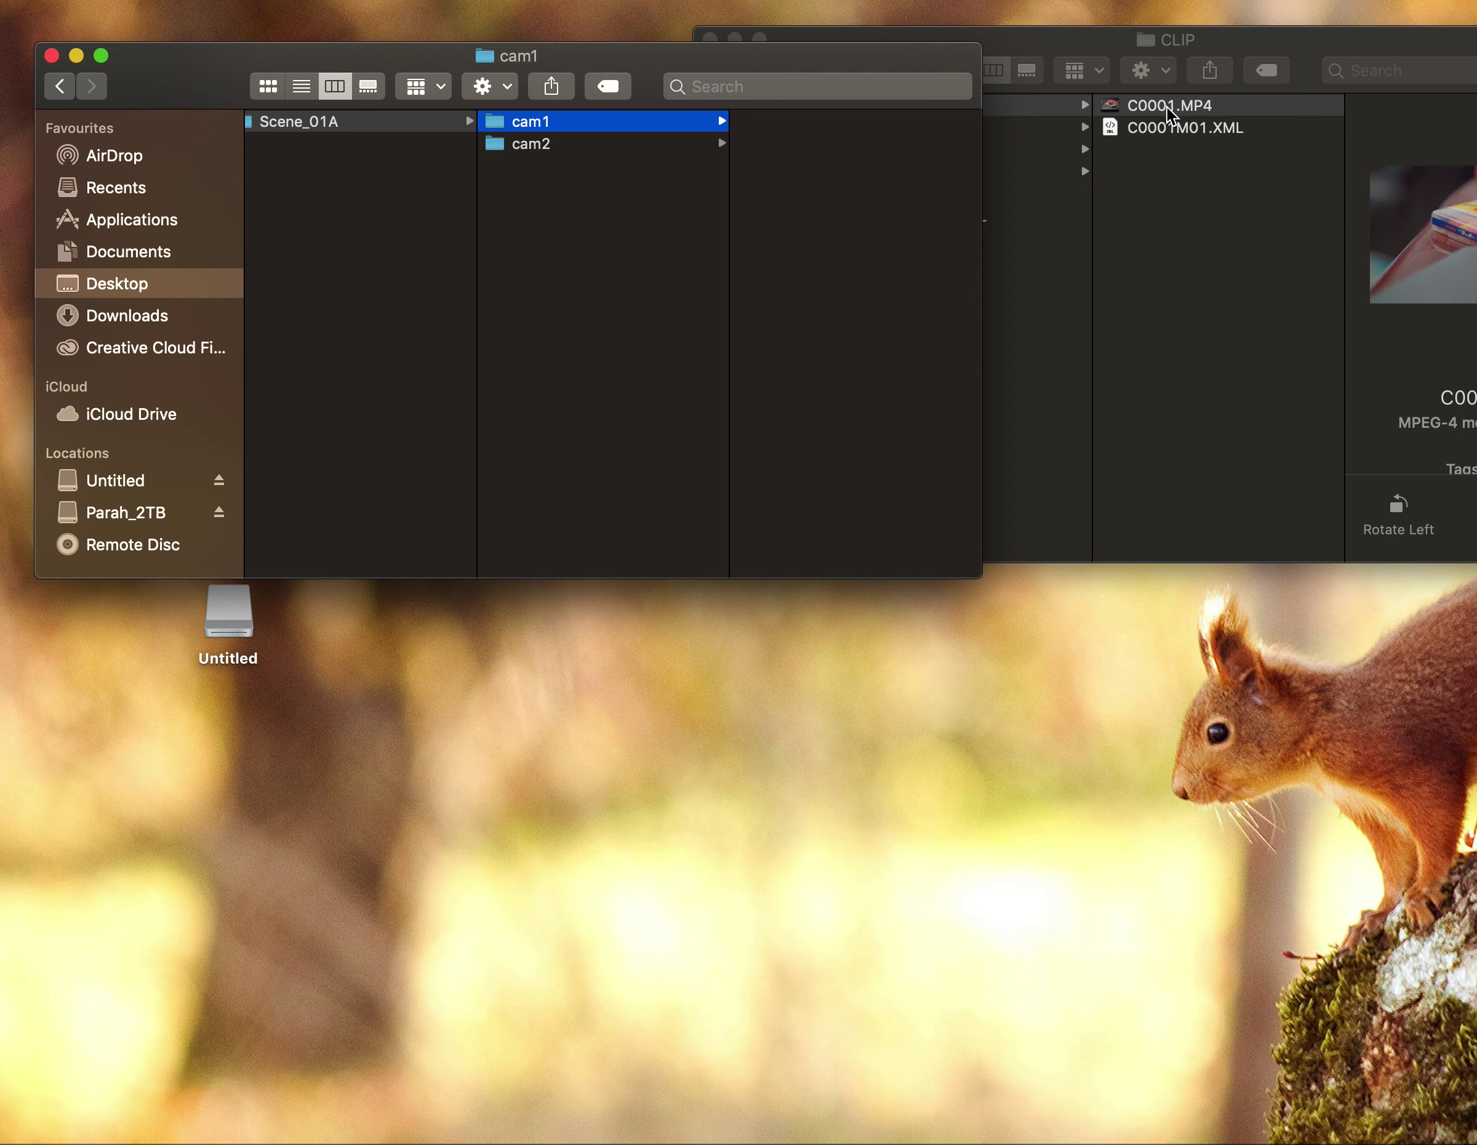
{"action": "left_click_drag", "start_coordinate": [1171, 114], "coordinate": [847, 211]}
{"action": "left_click_drag", "start_coordinate": [392, 65], "coordinate": [906, 27]}
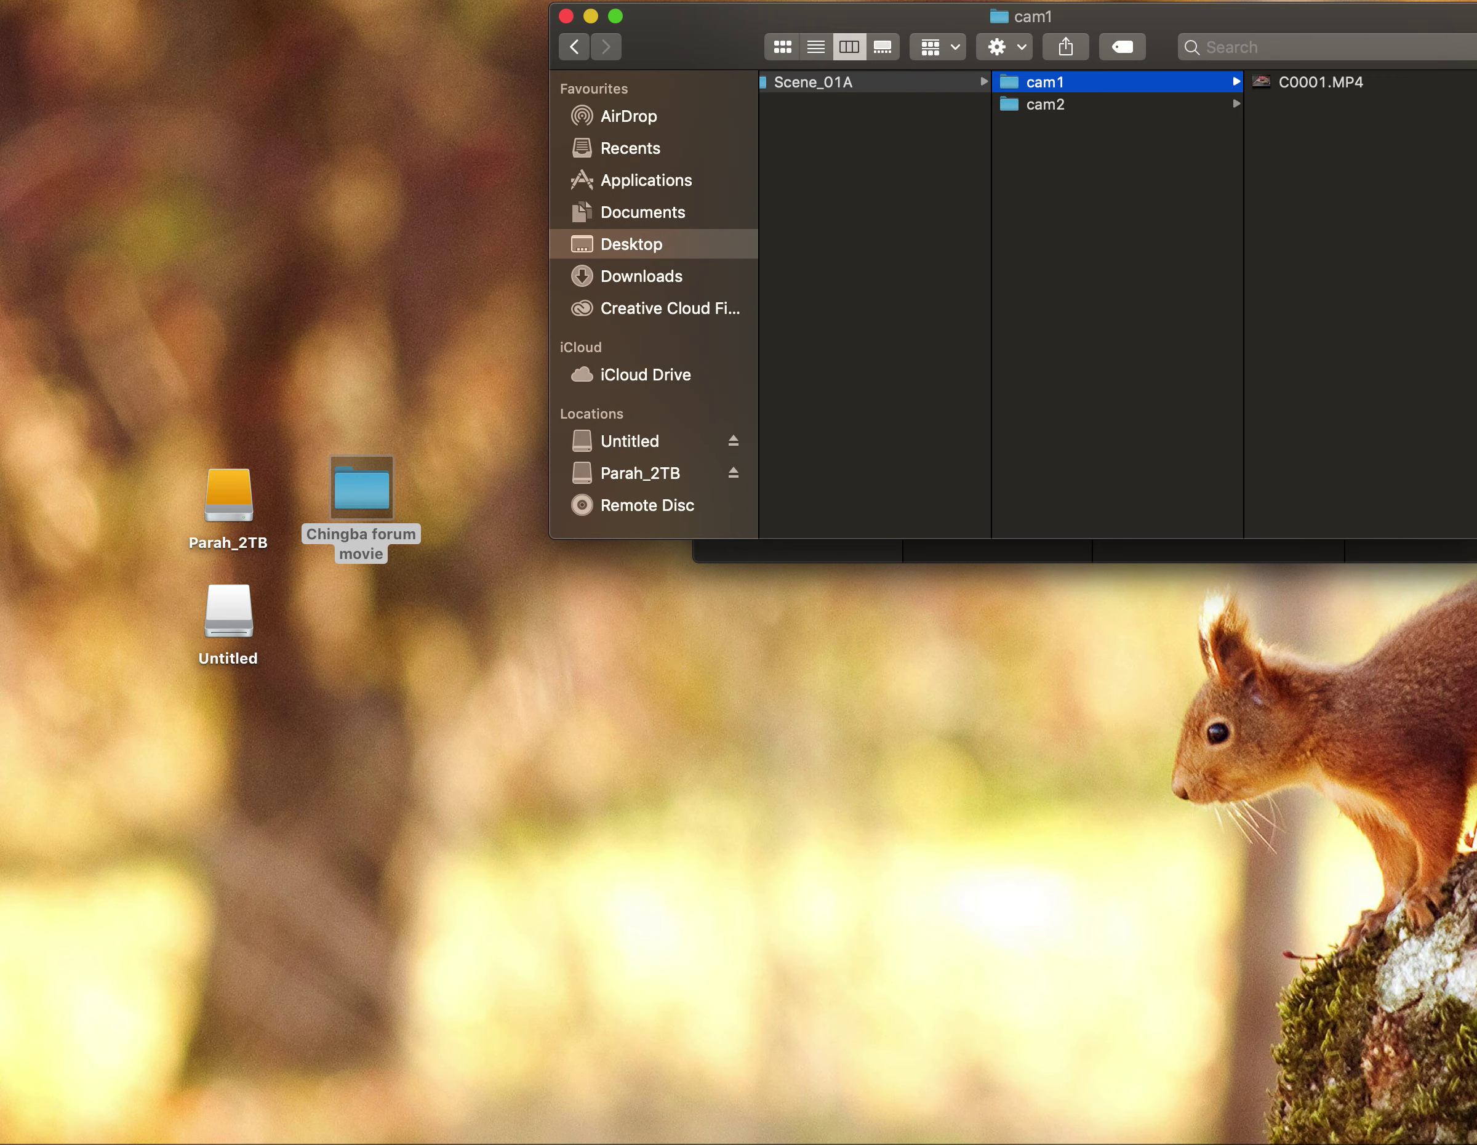
Step: Switch to Google Drive in Chrome and create a folder named 20190708_Day1 in My Drive
{"action": "left_click", "coordinate": [1000, 1139]}
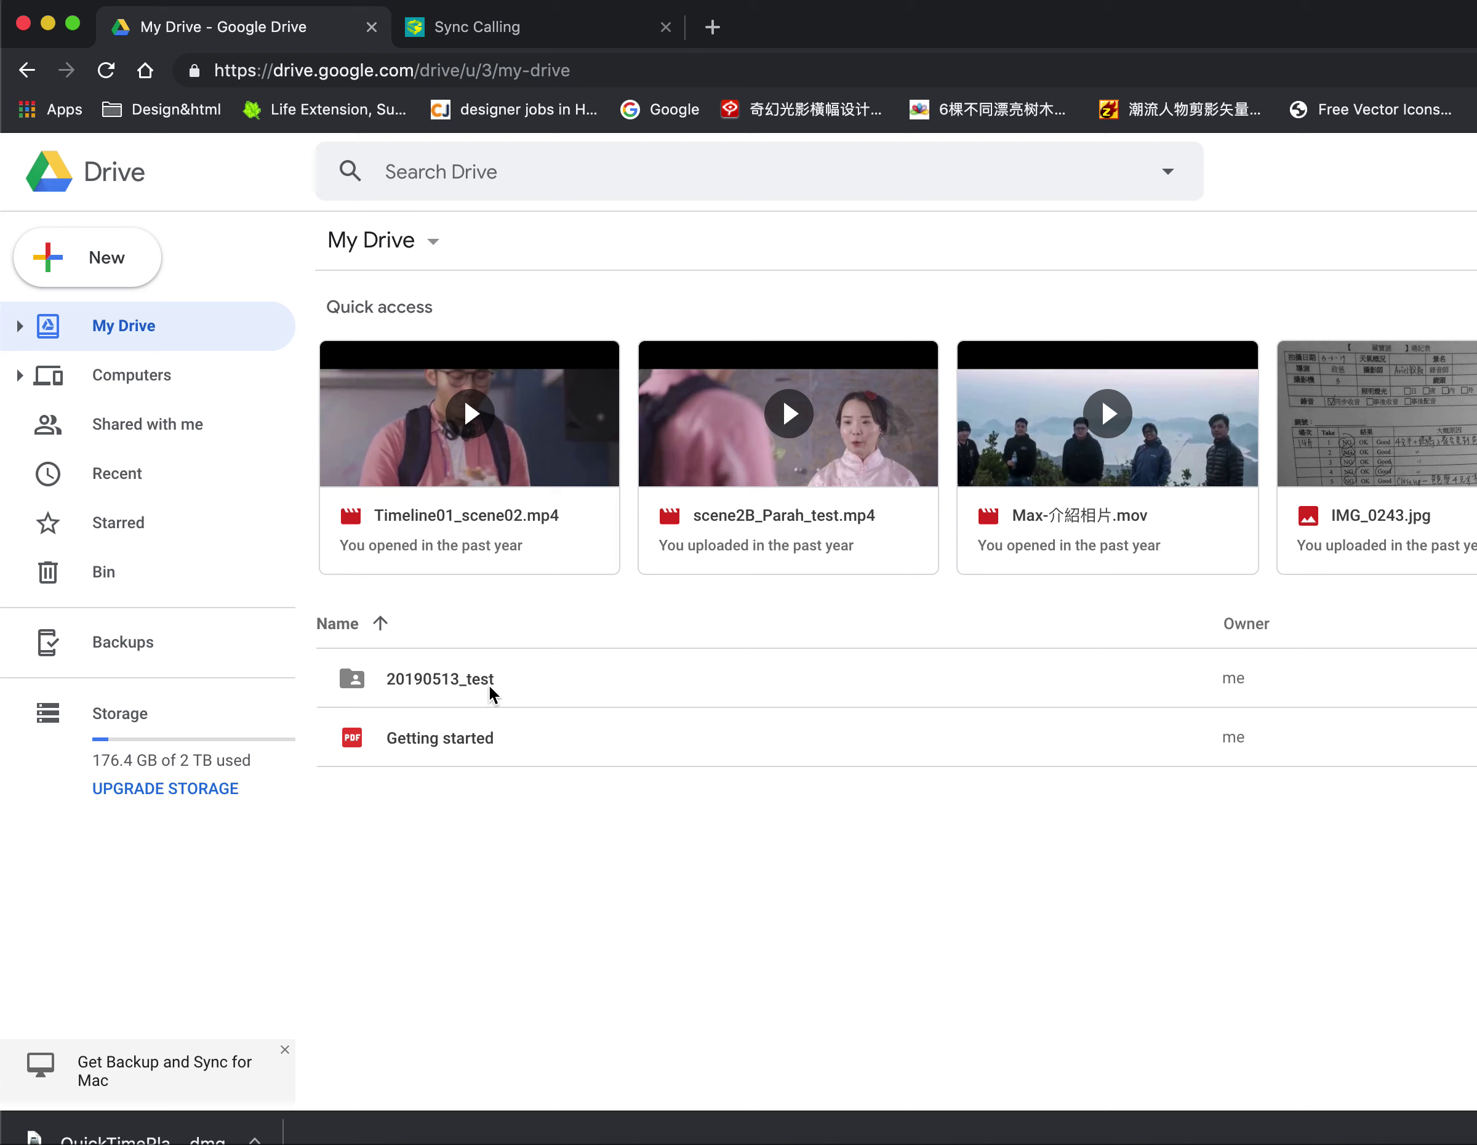
{"action": "right_click", "coordinate": [454, 895]}
{"action": "left_click", "coordinate": [590, 585]}
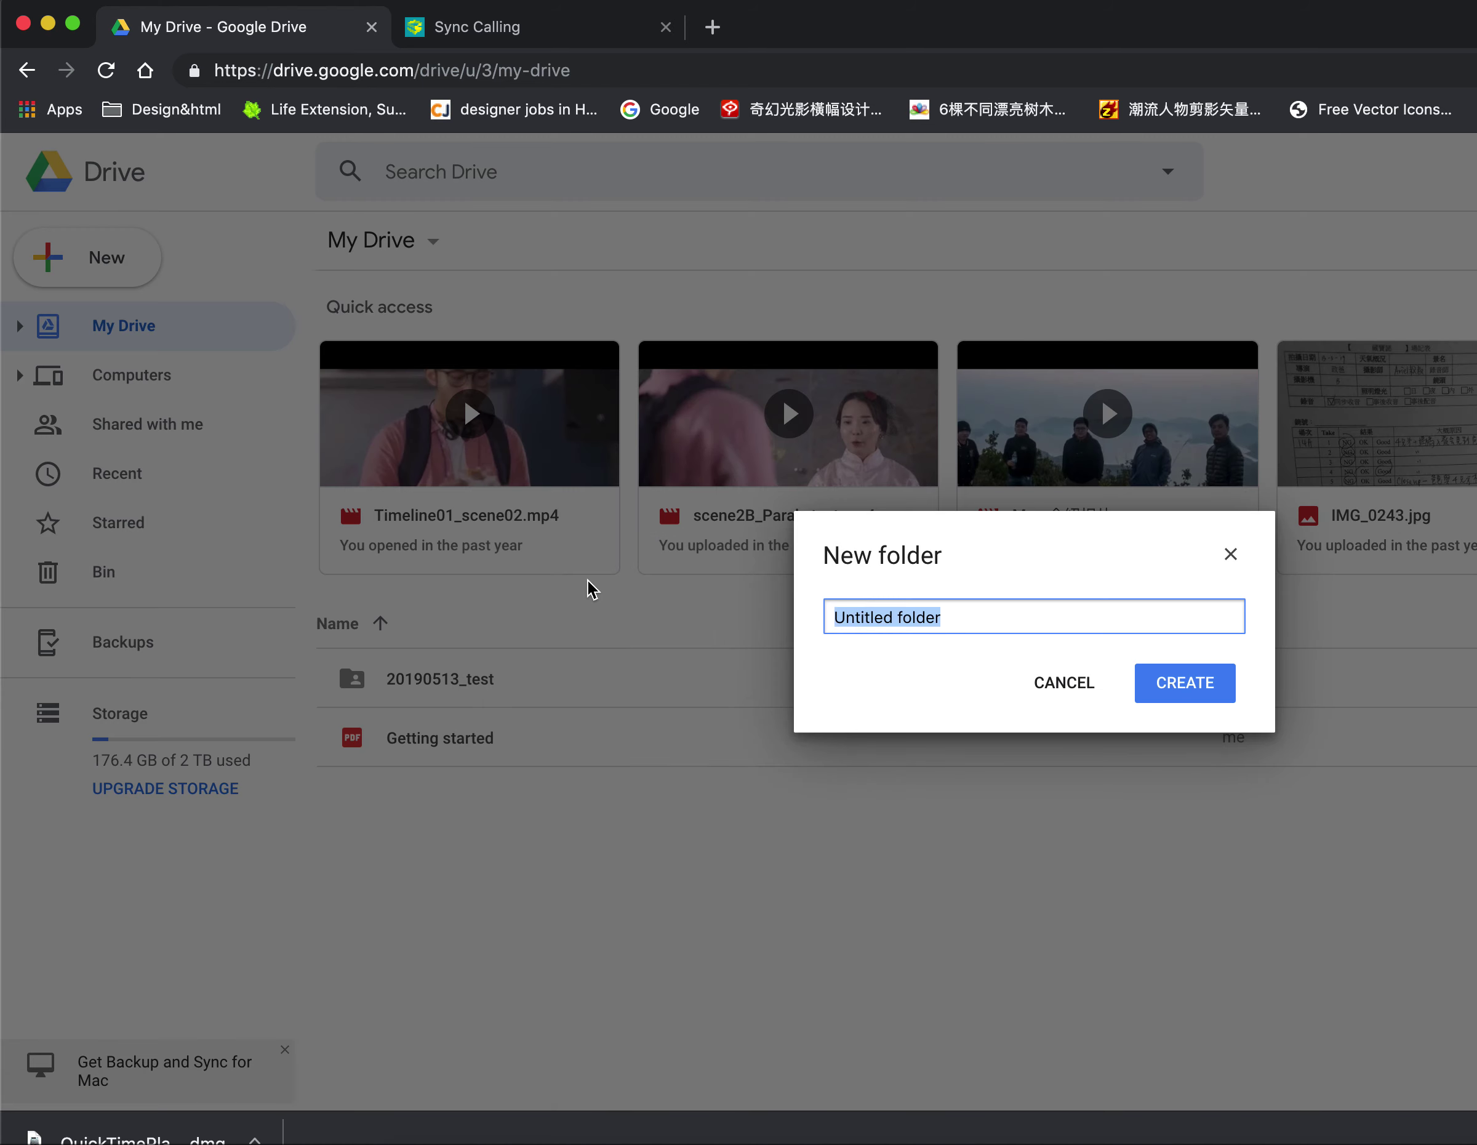
{"action": "type", "text": "209"}
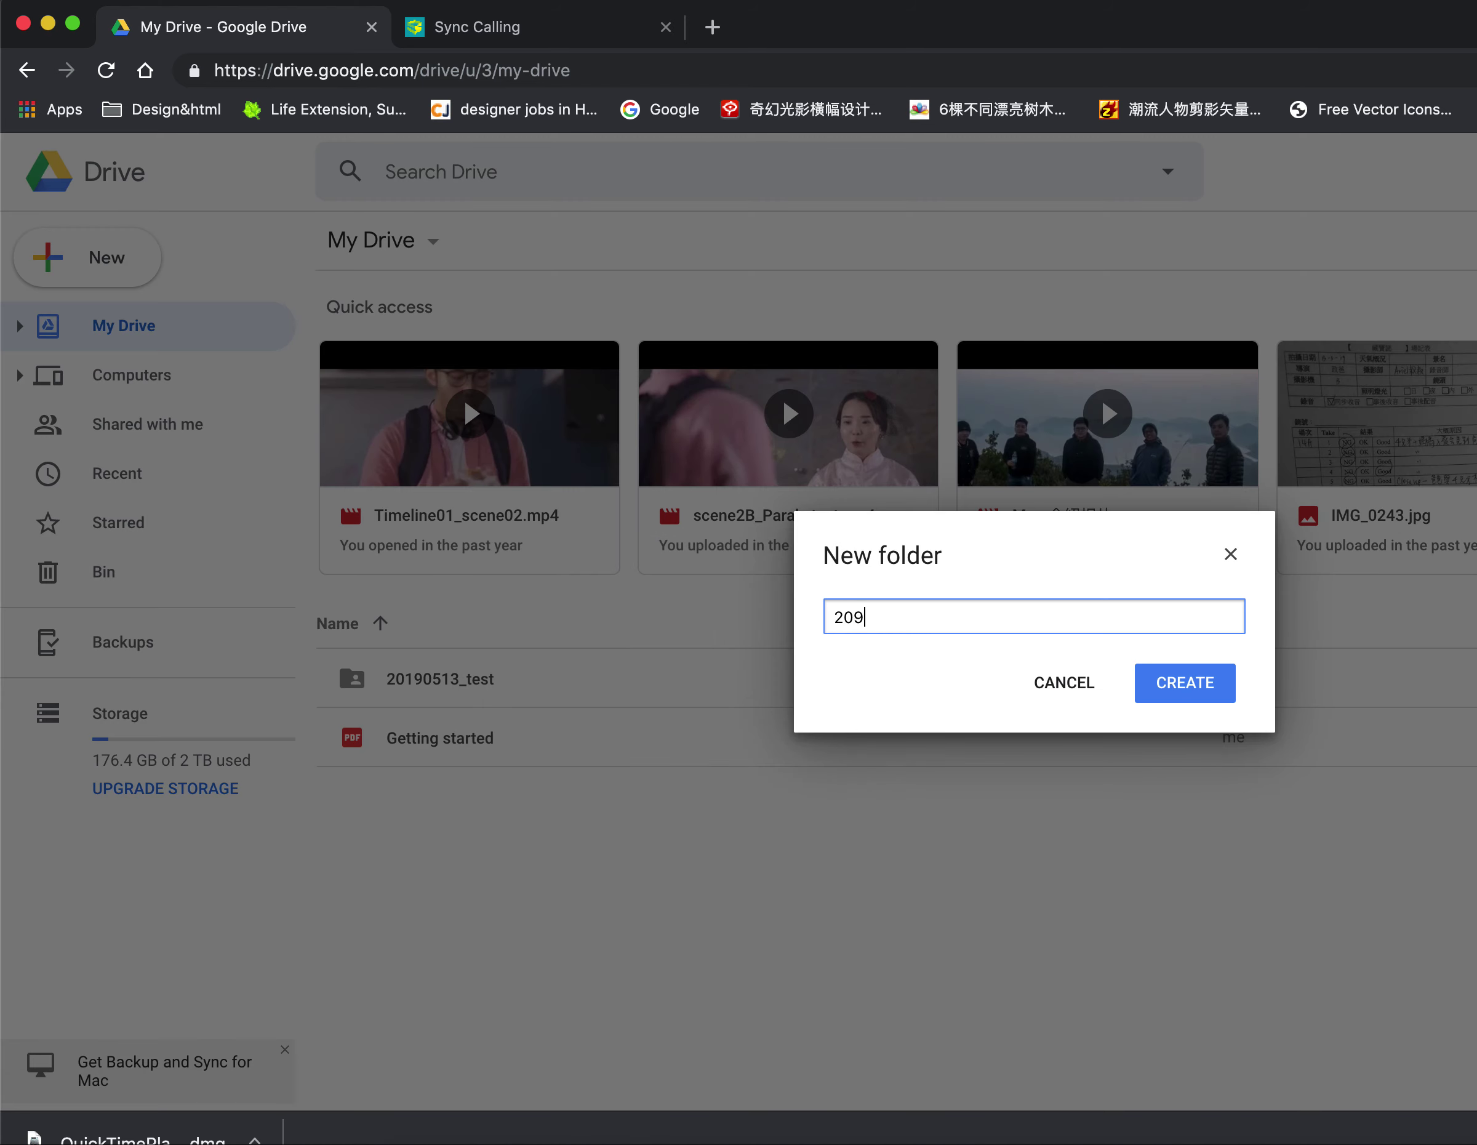
{"action": "key", "text": "BackSpace"}
{"action": "type", "text": "190708_Day1"}
{"action": "key", "text": "Return"}
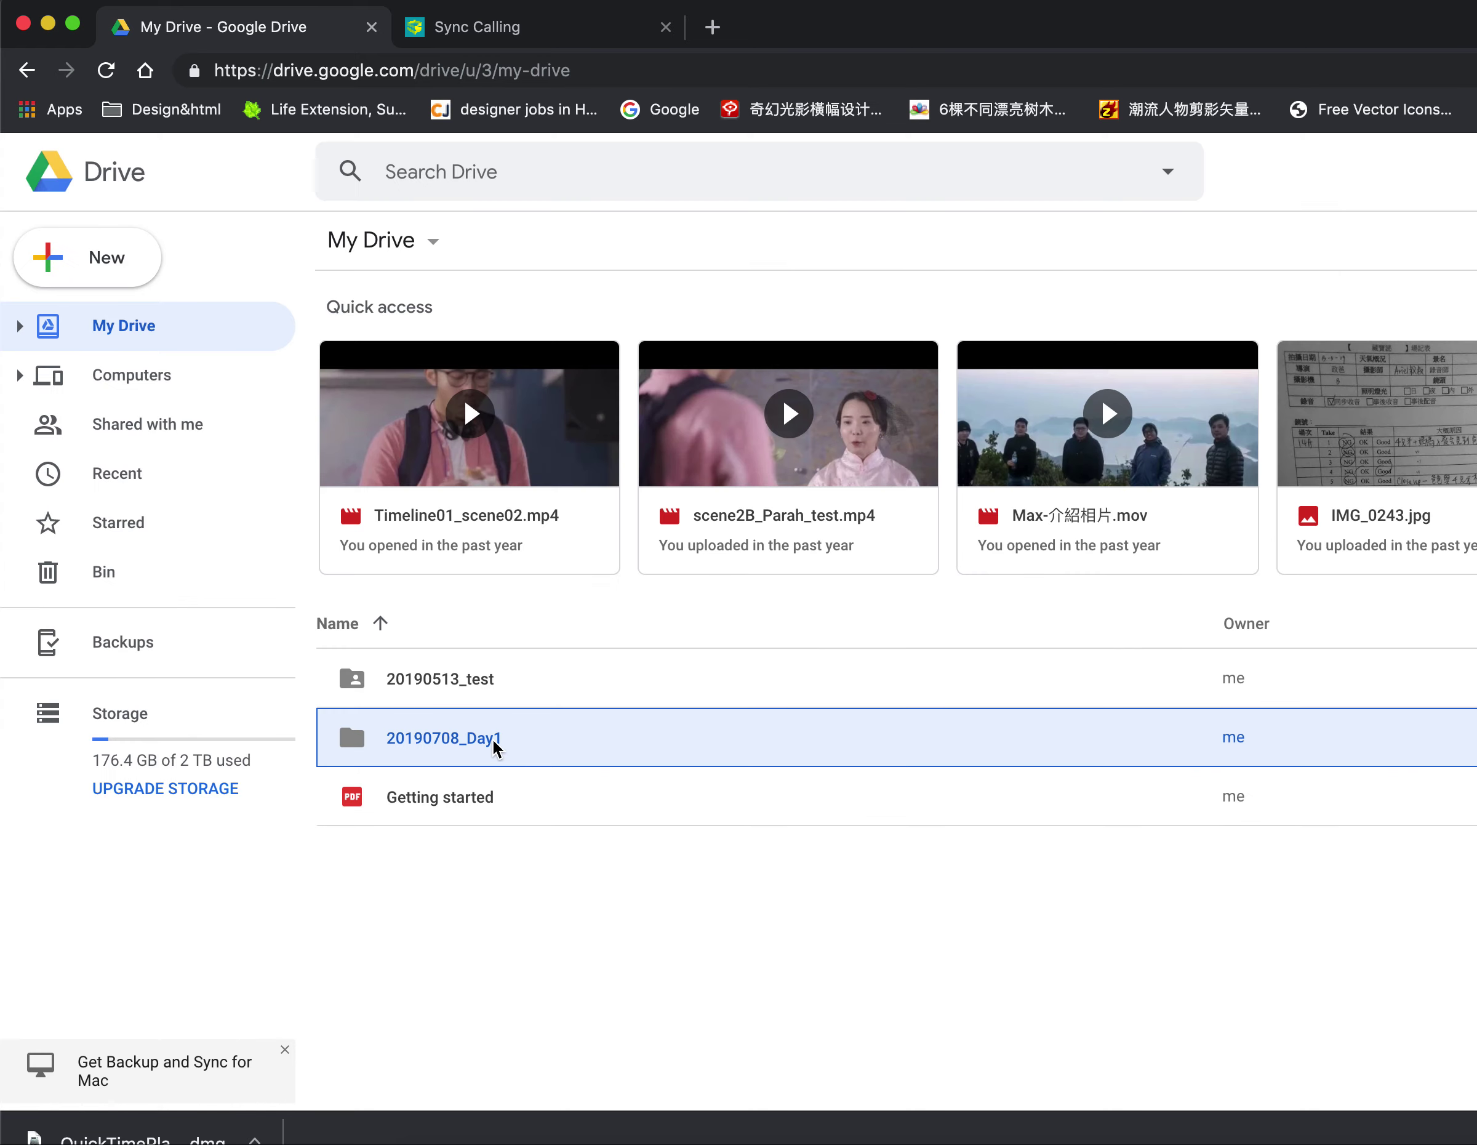
Step: Create a subfolder named Scene_01A inside the 20190708_Day1 folder
{"action": "double_click", "coordinate": [496, 747]}
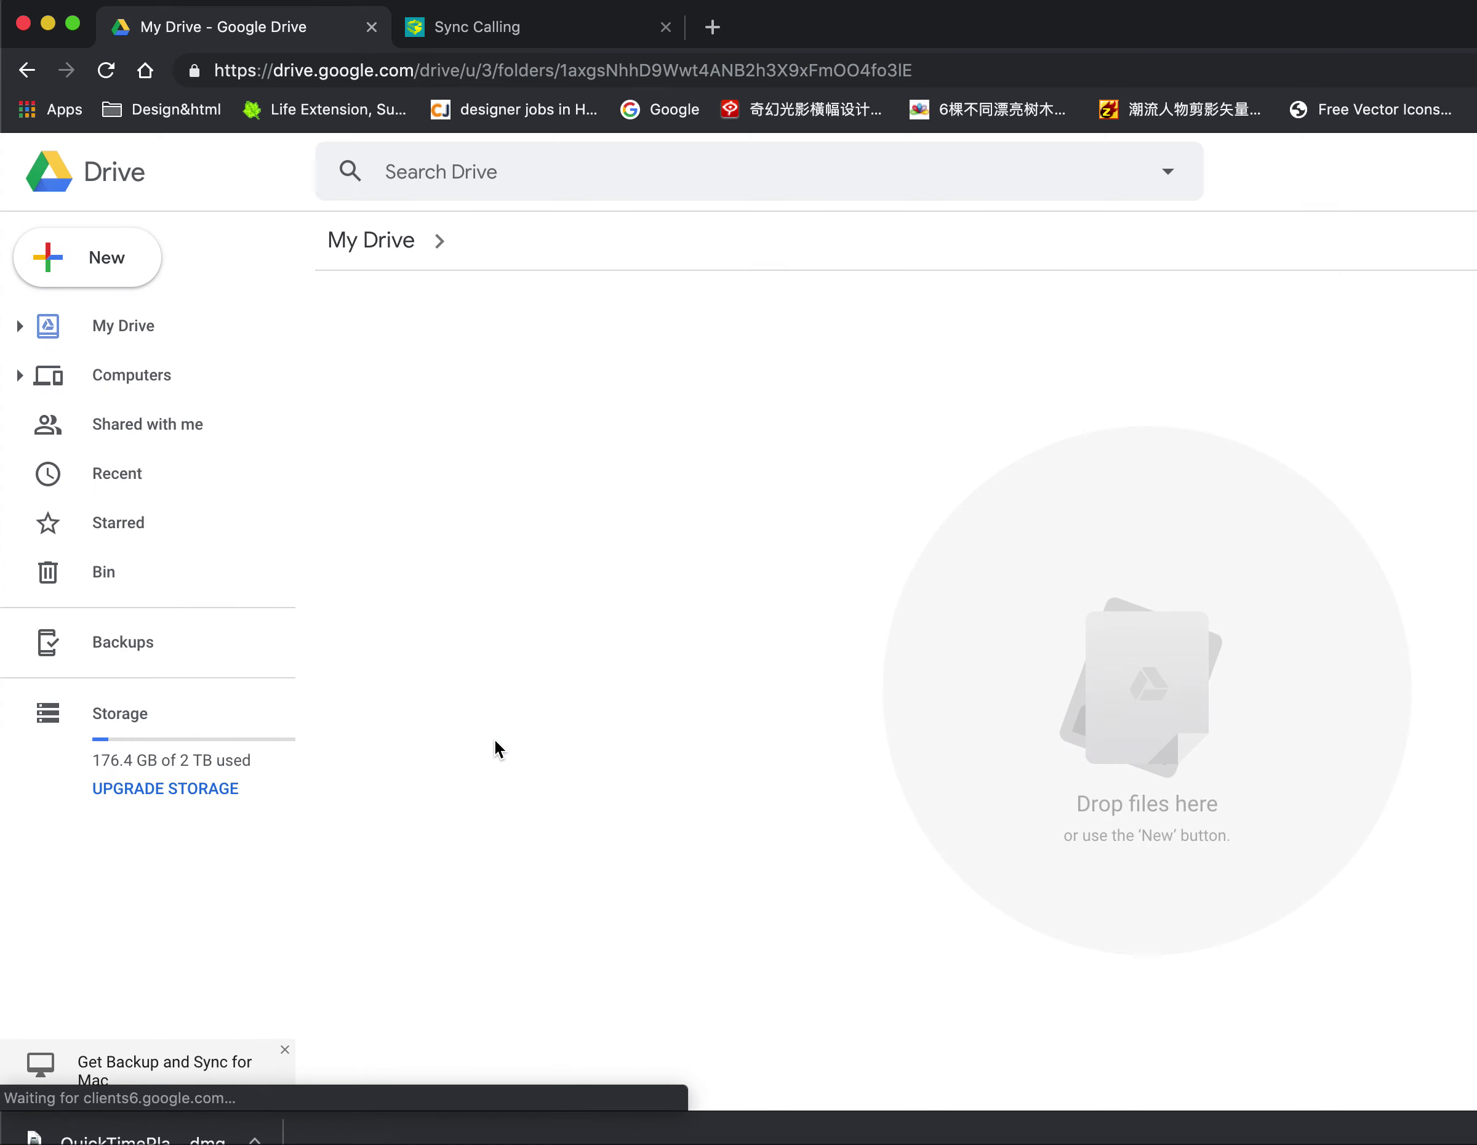
{"action": "right_click", "coordinate": [622, 496]}
{"action": "left_click", "coordinate": [713, 538]}
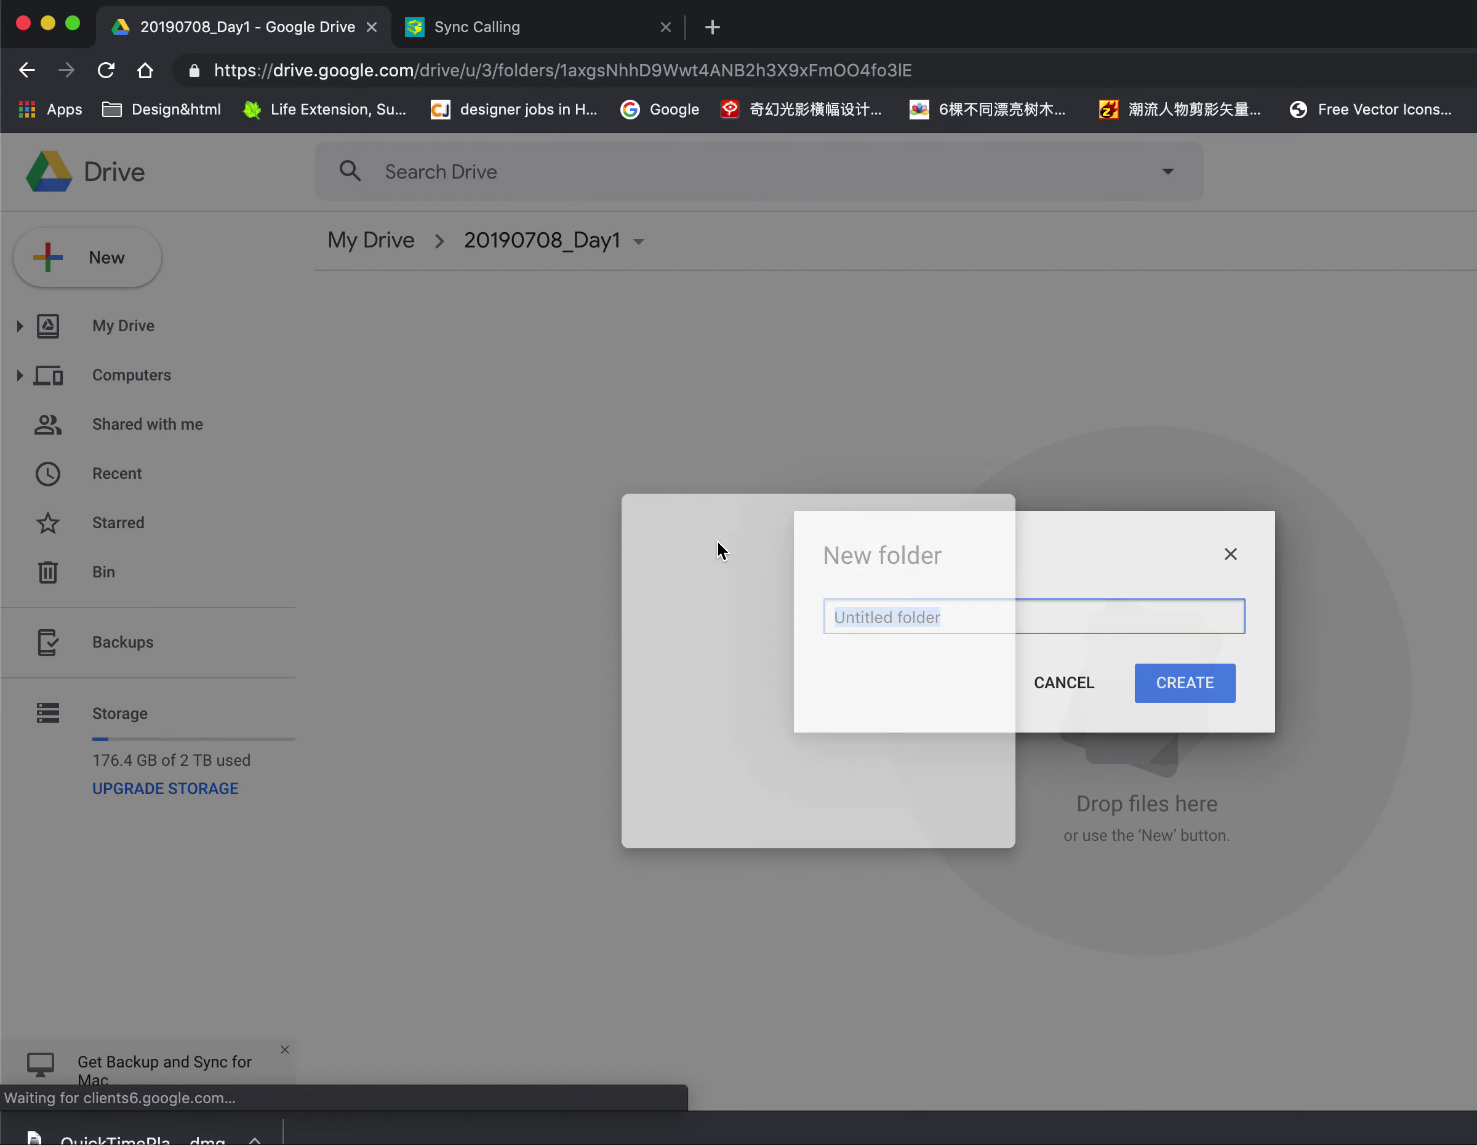
{"action": "type", "text": "Sc"}
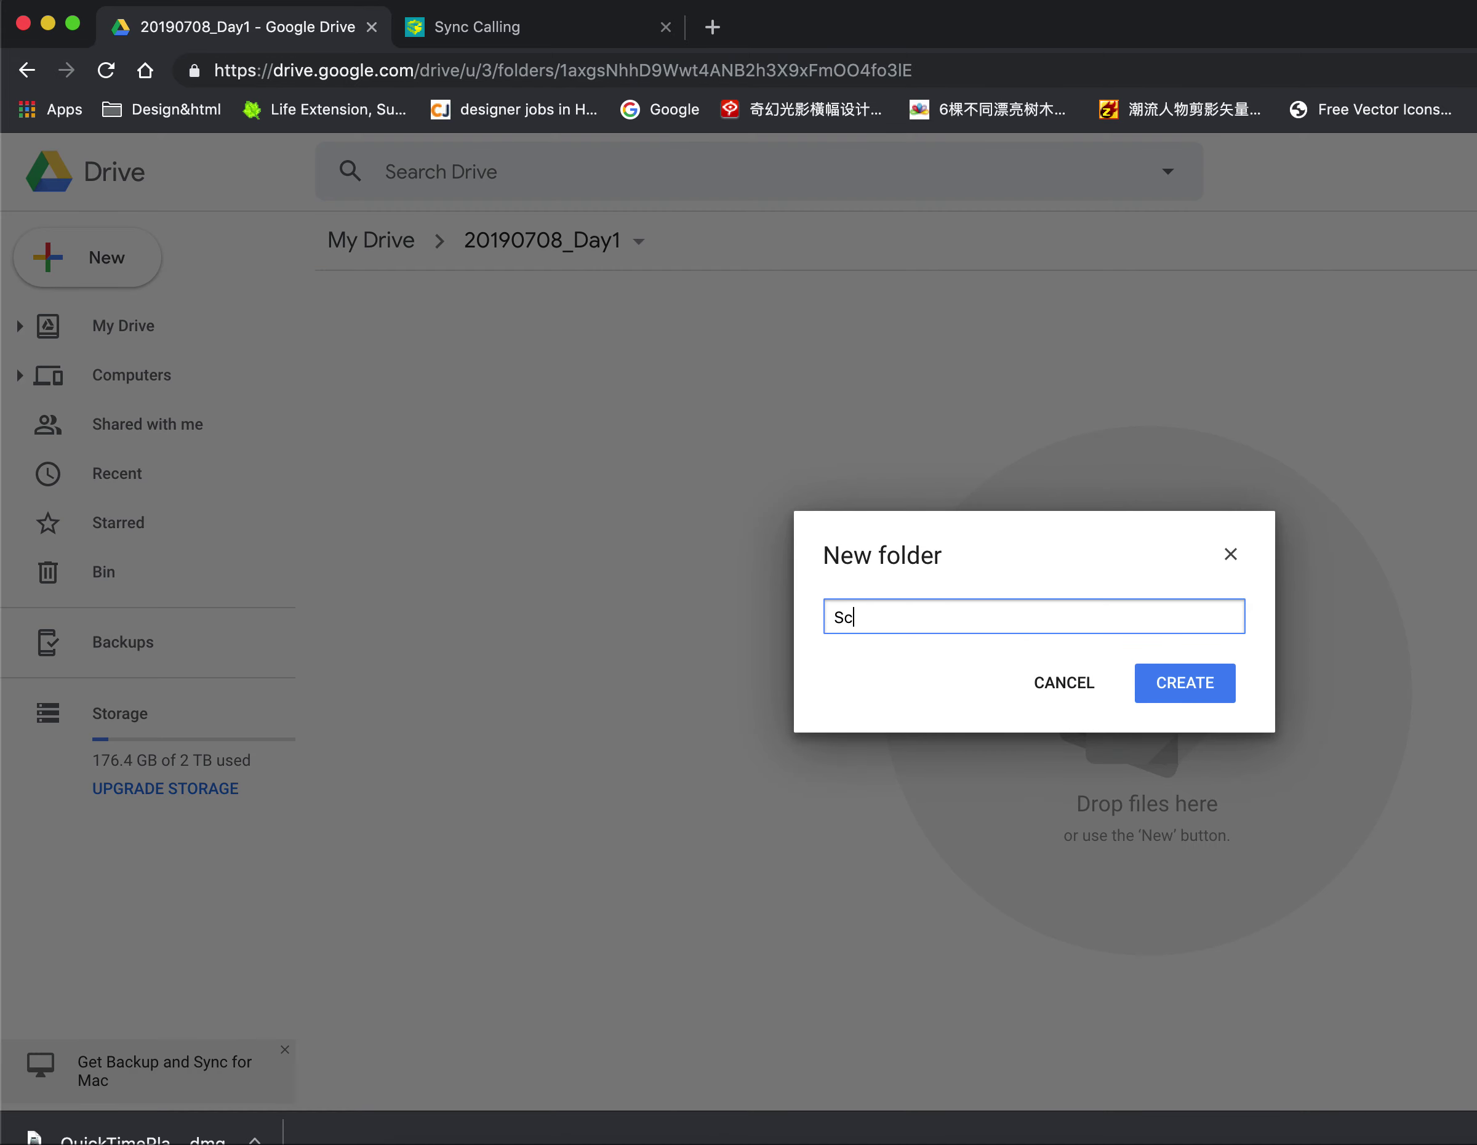
{"action": "type", "text": "ene_01A"}
{"action": "left_click", "coordinate": [1188, 683]}
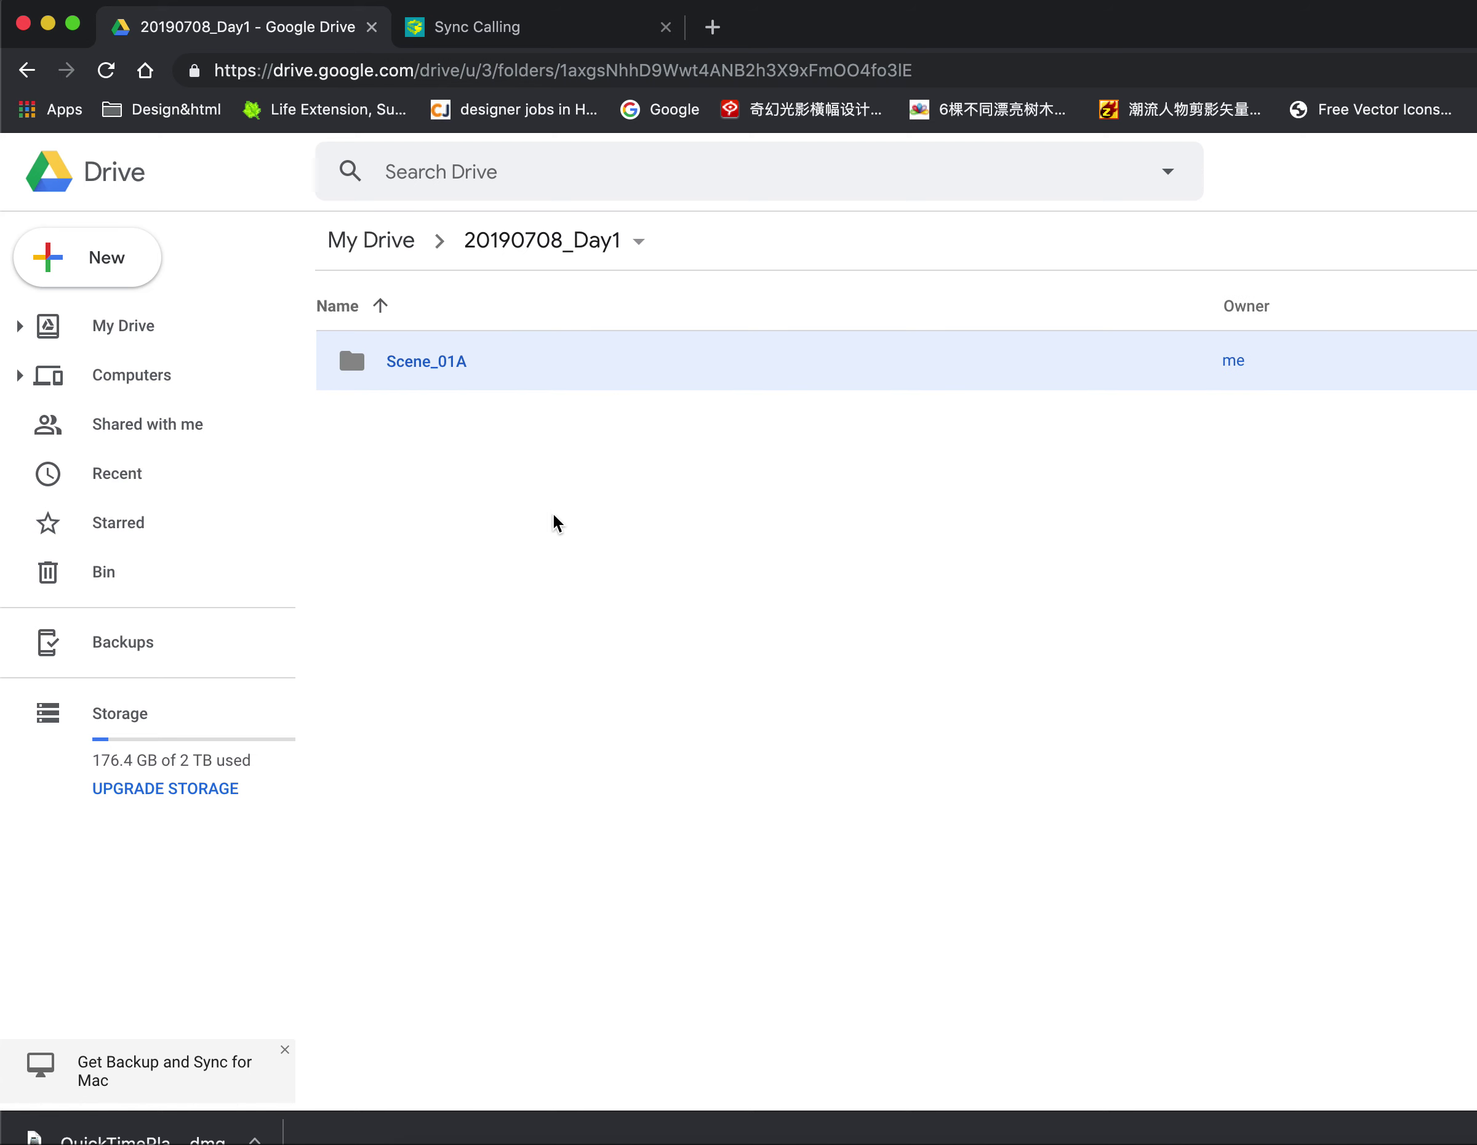
Step: Upload all folders from 01_Timeline through Premiere in the desktop's video_folder into the Drive folder Scene_01A
{"action": "double_click", "coordinate": [516, 363]}
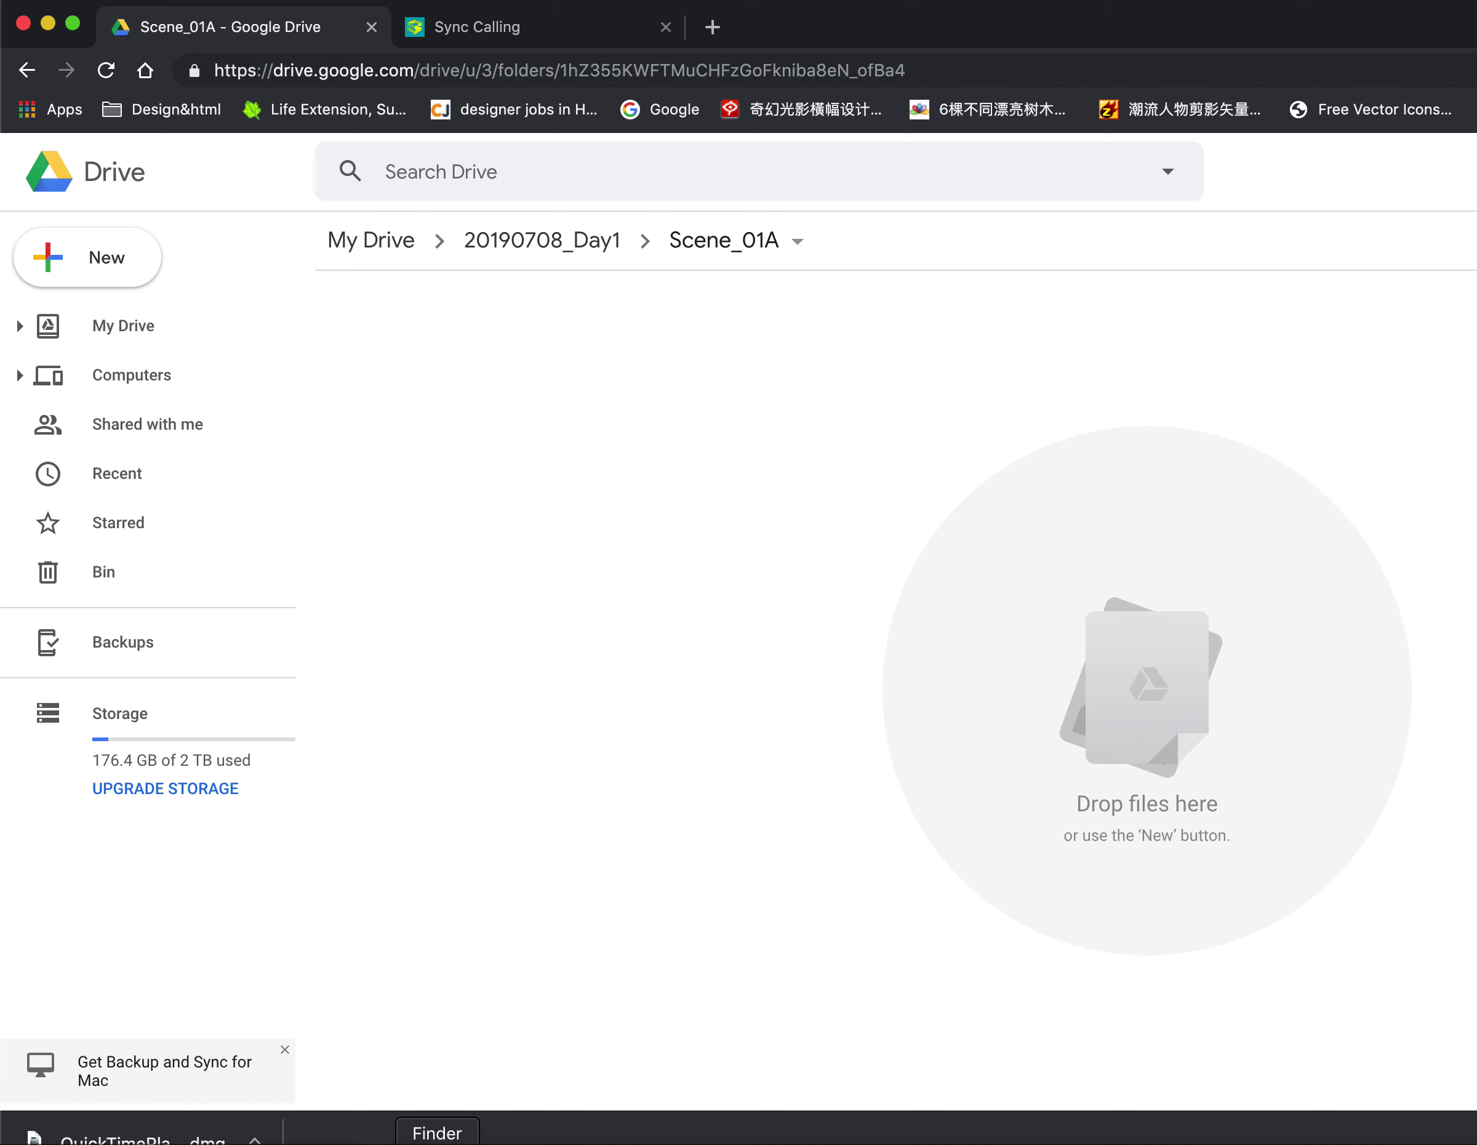
{"action": "left_click", "coordinate": [438, 1141]}
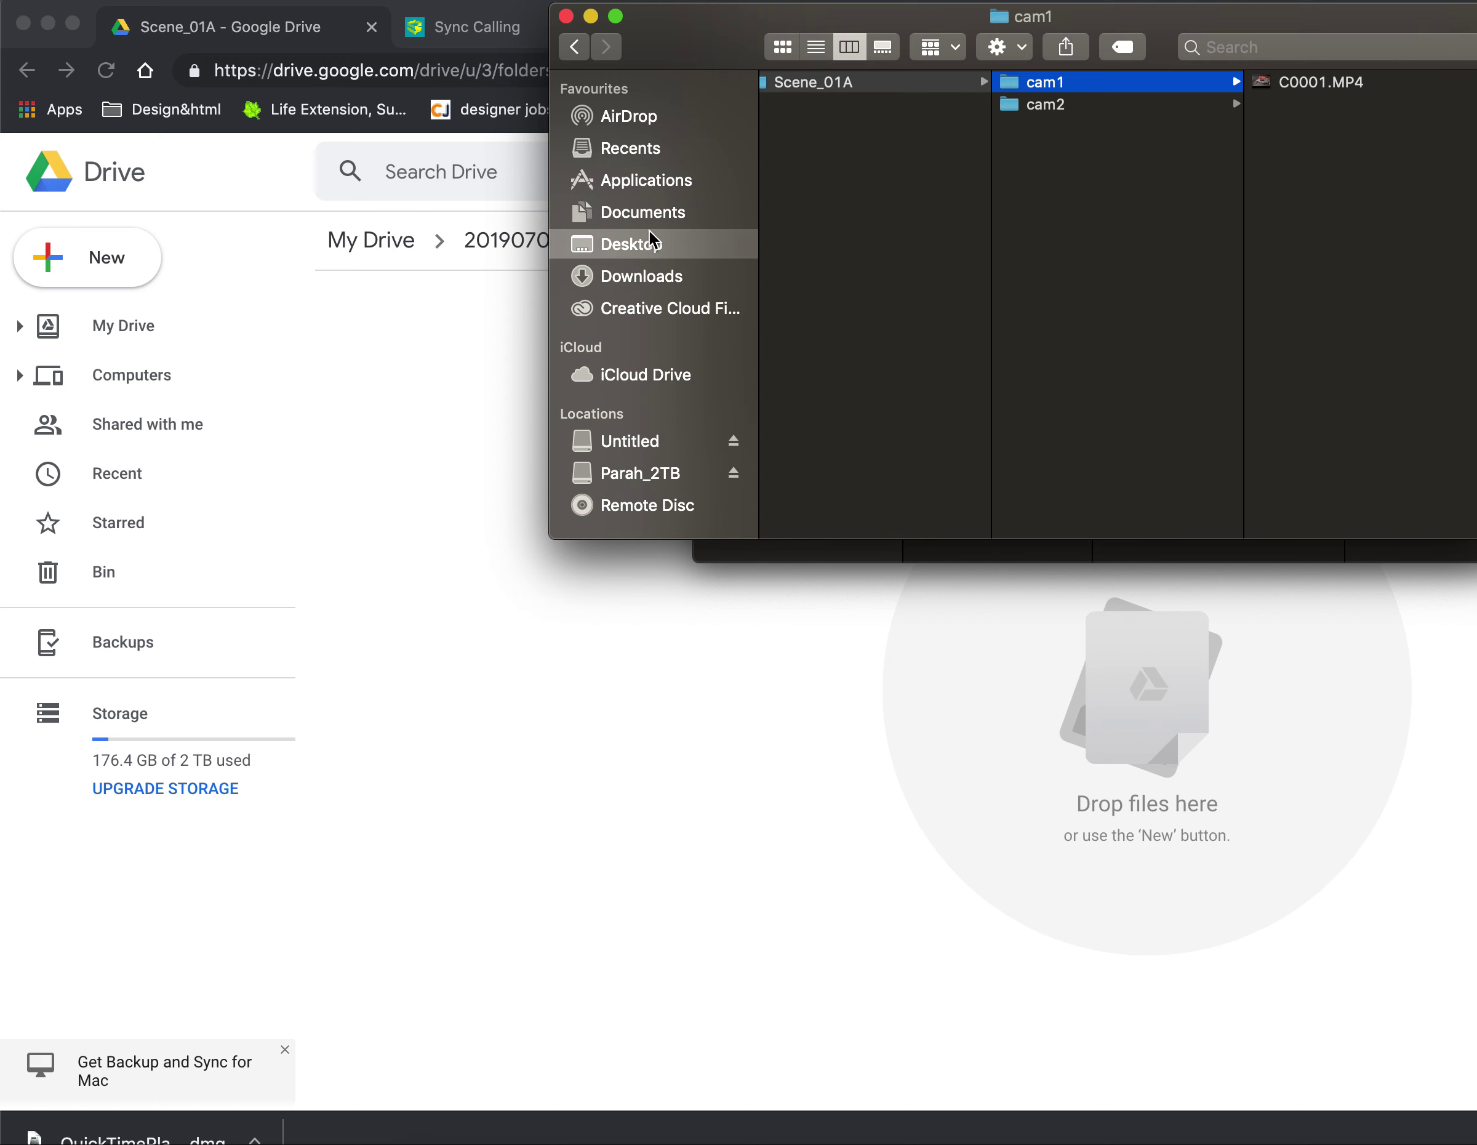
{"action": "scroll", "coordinate": [1042, 235], "scroll_direction": "left", "scroll_amount": 5}
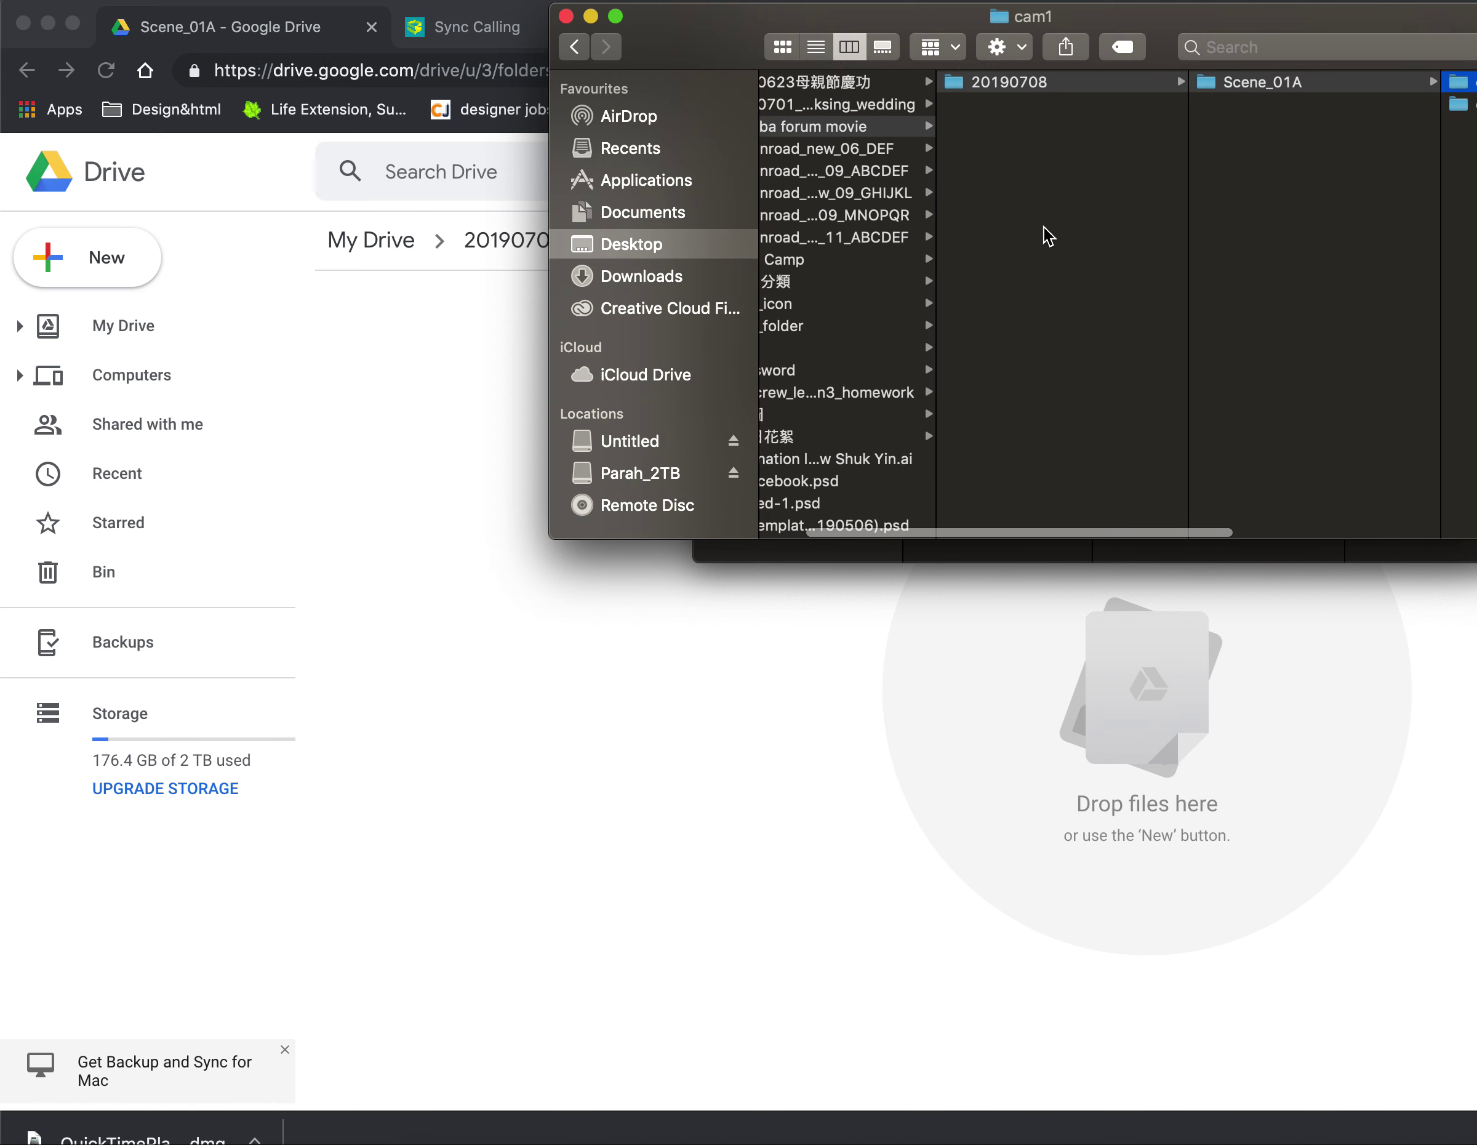
{"action": "left_click", "coordinate": [804, 326]}
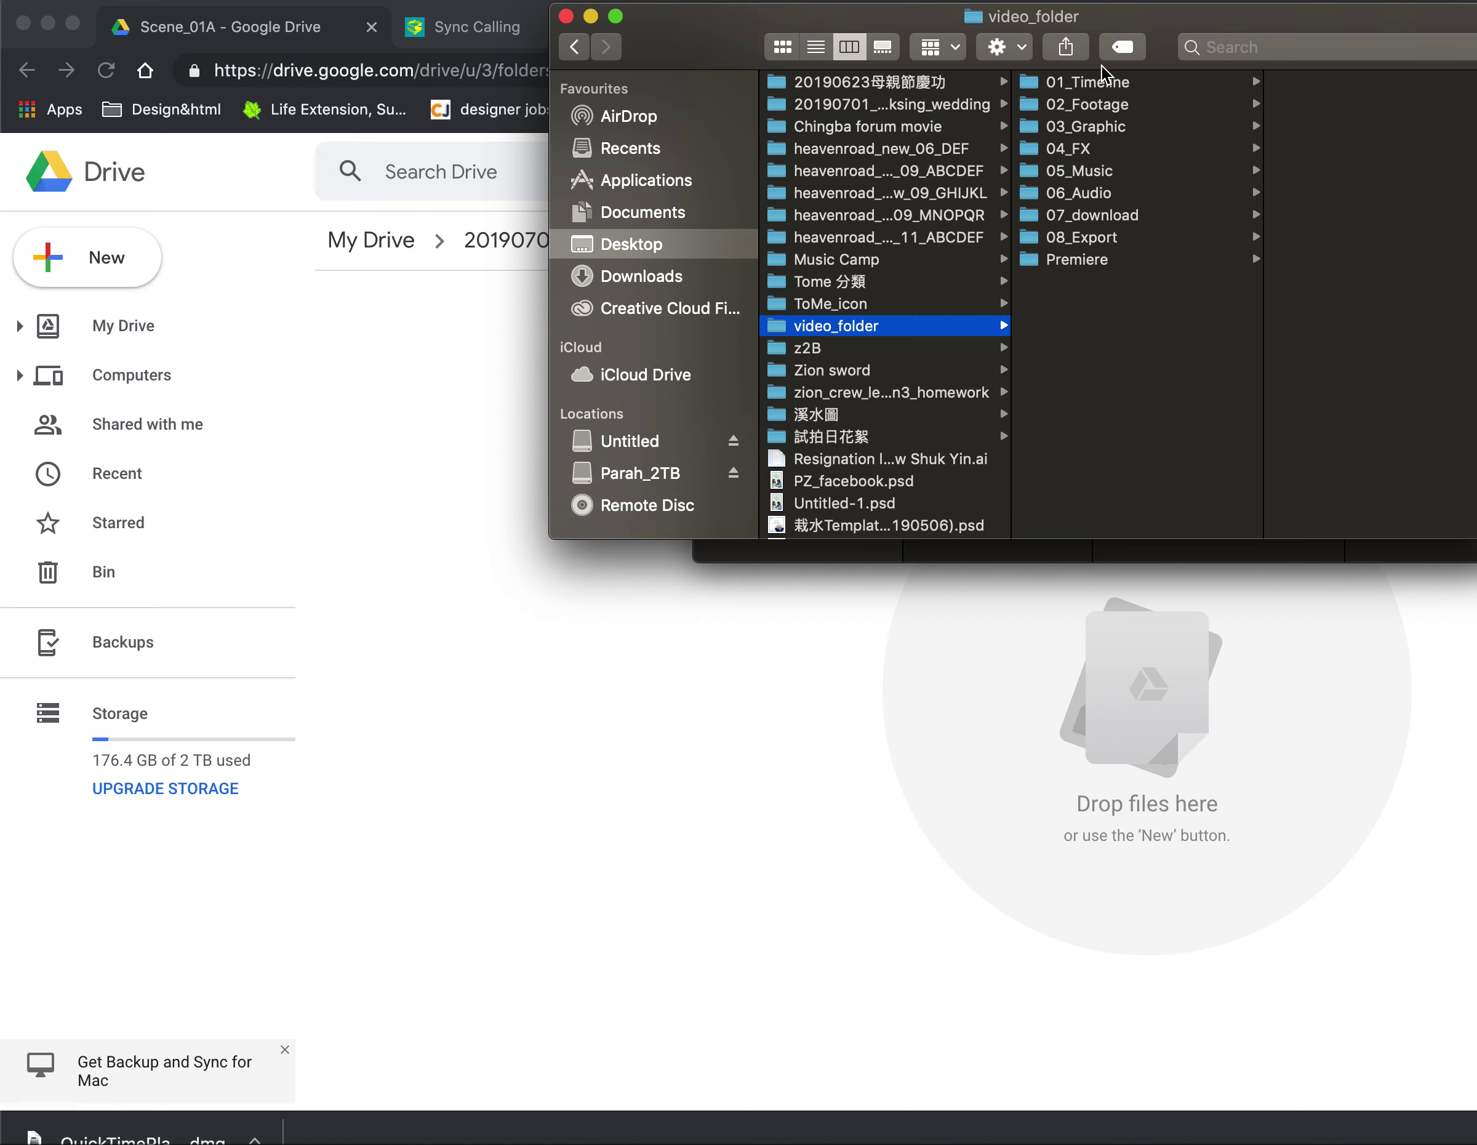
{"action": "left_click", "coordinate": [1101, 90]}
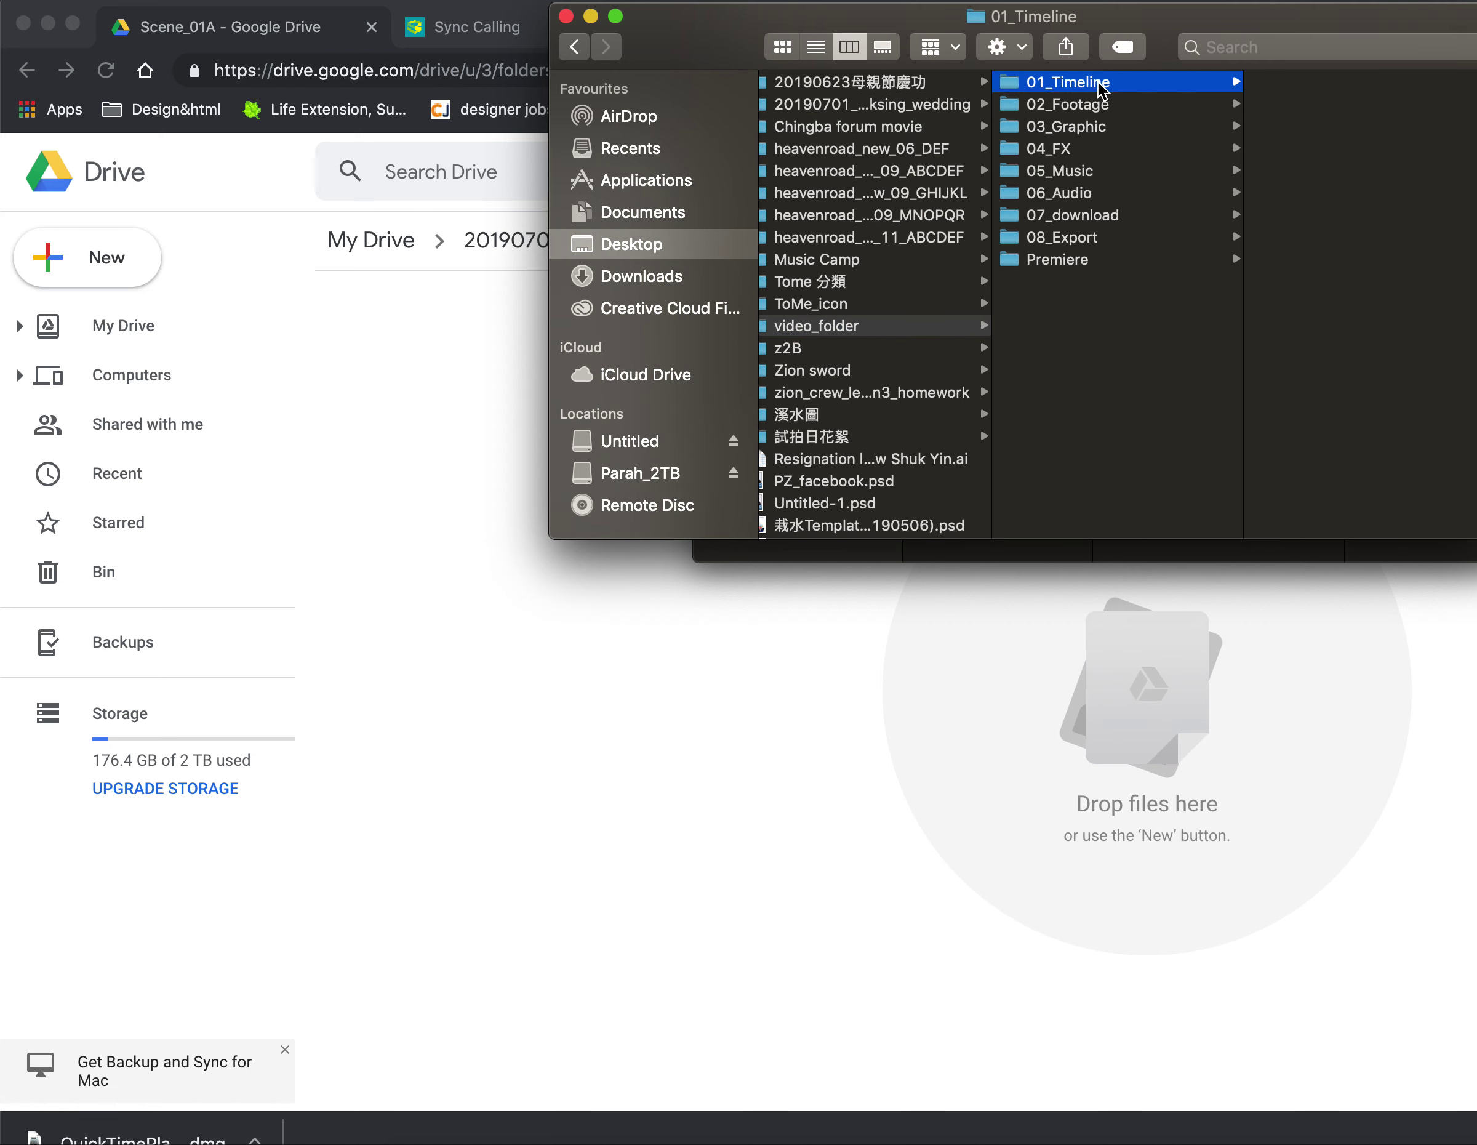
{"action": "left_click", "coordinate": [1059, 265], "text": "shift"}
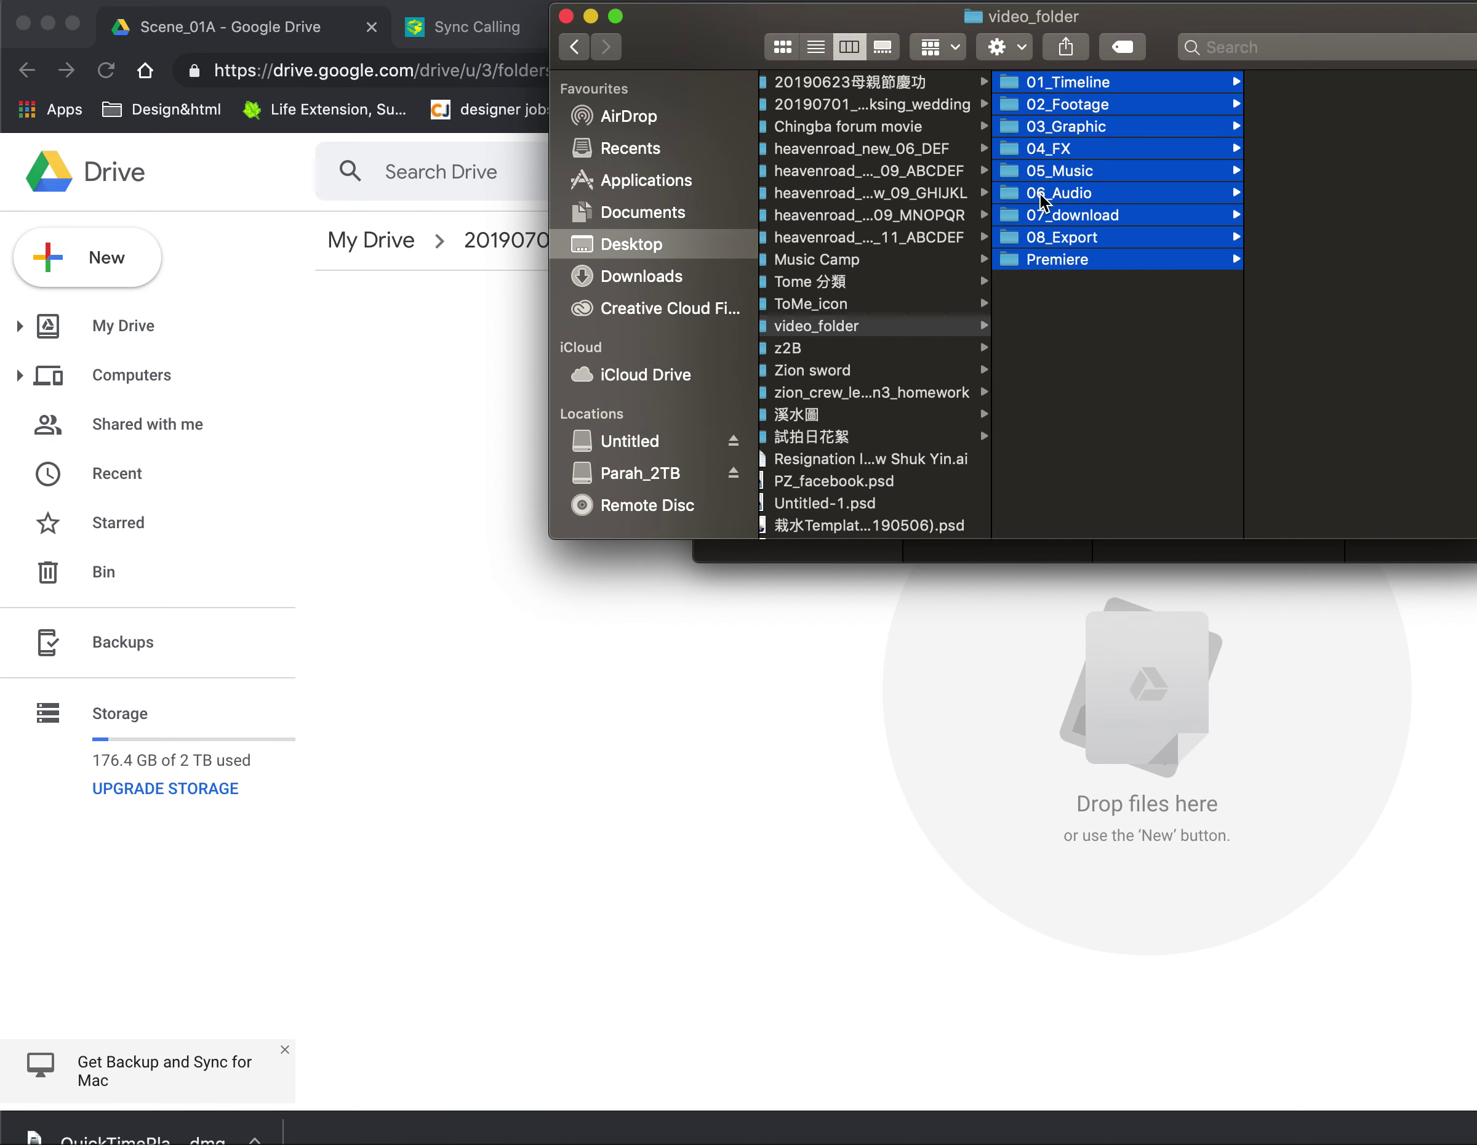
{"action": "left_click_drag", "start_coordinate": [1043, 202], "coordinate": [549, 758]}
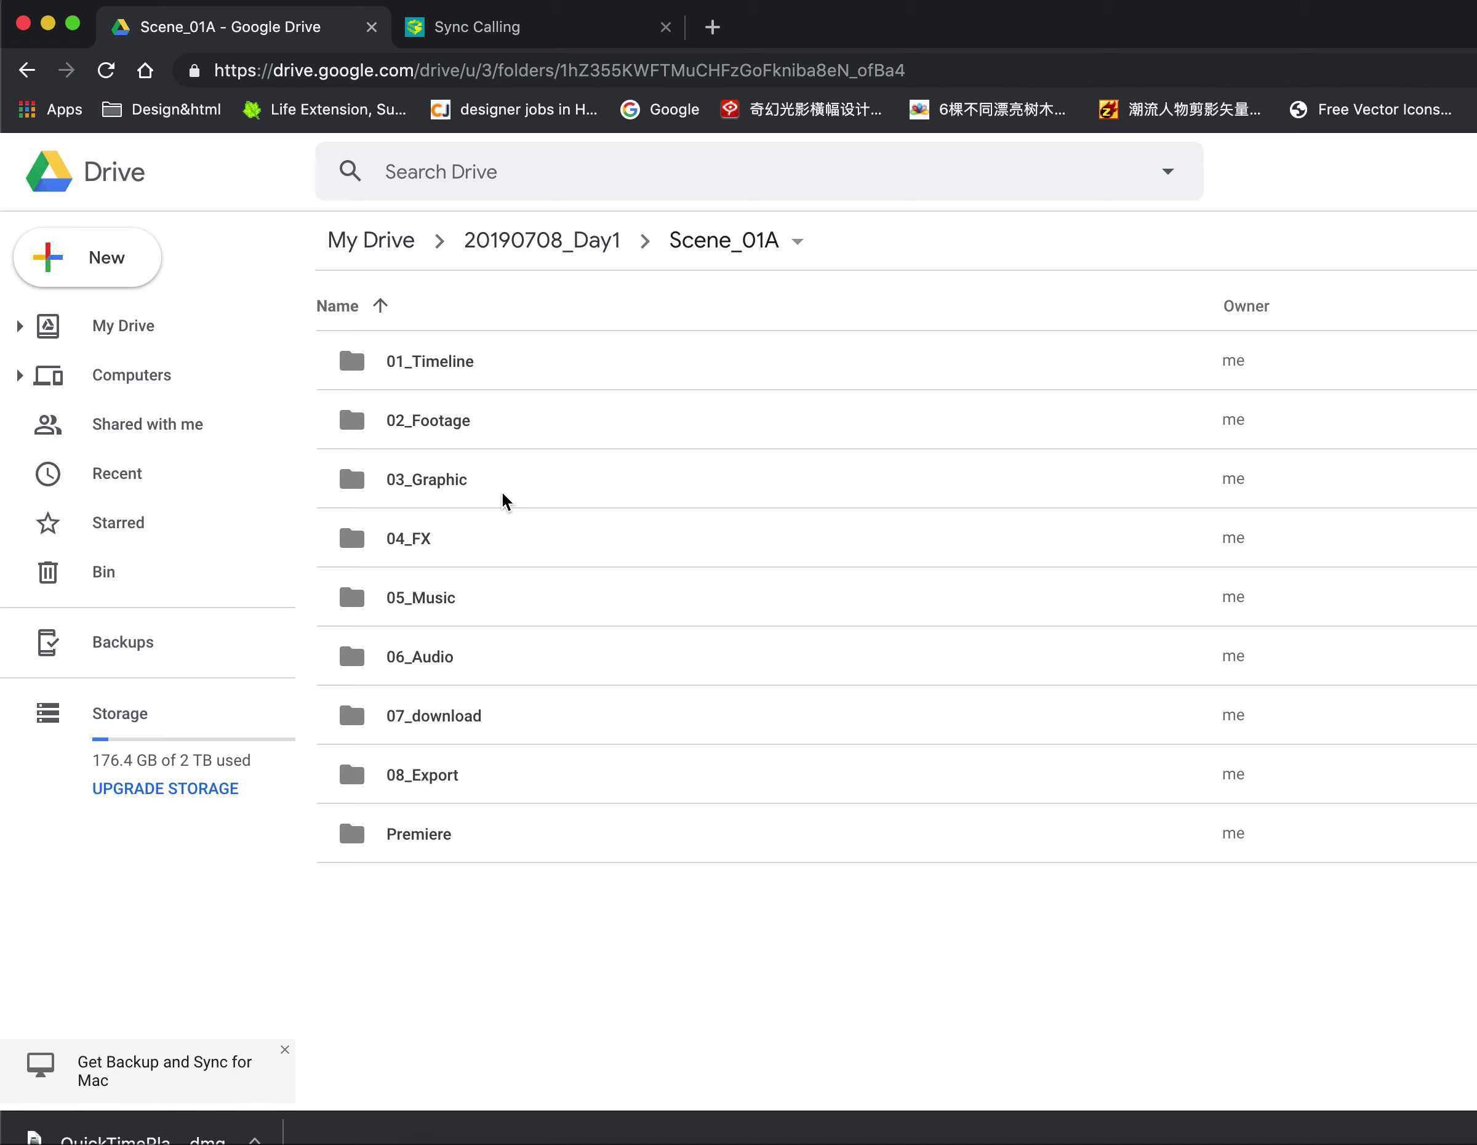
Step: Create a folder named cam2 inside Scene_01A's 02_Footage folder
{"action": "left_click", "coordinate": [458, 425]}
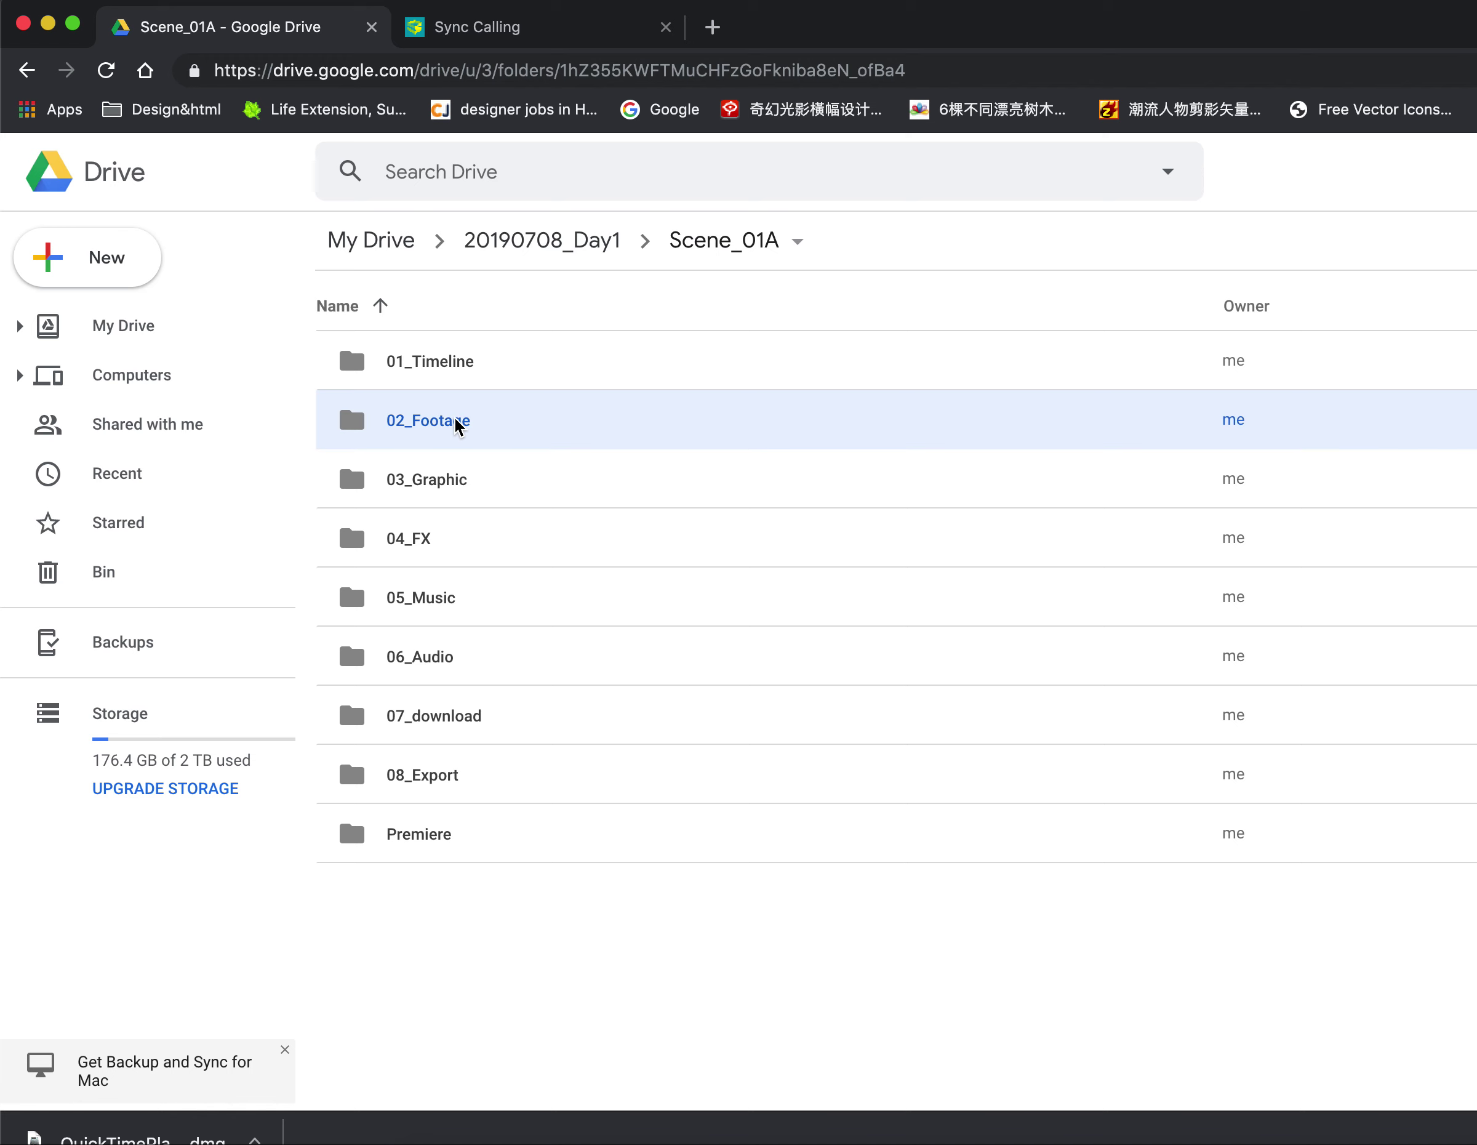
{"action": "double_click", "coordinate": [458, 422]}
{"action": "left_click", "coordinate": [458, 365]}
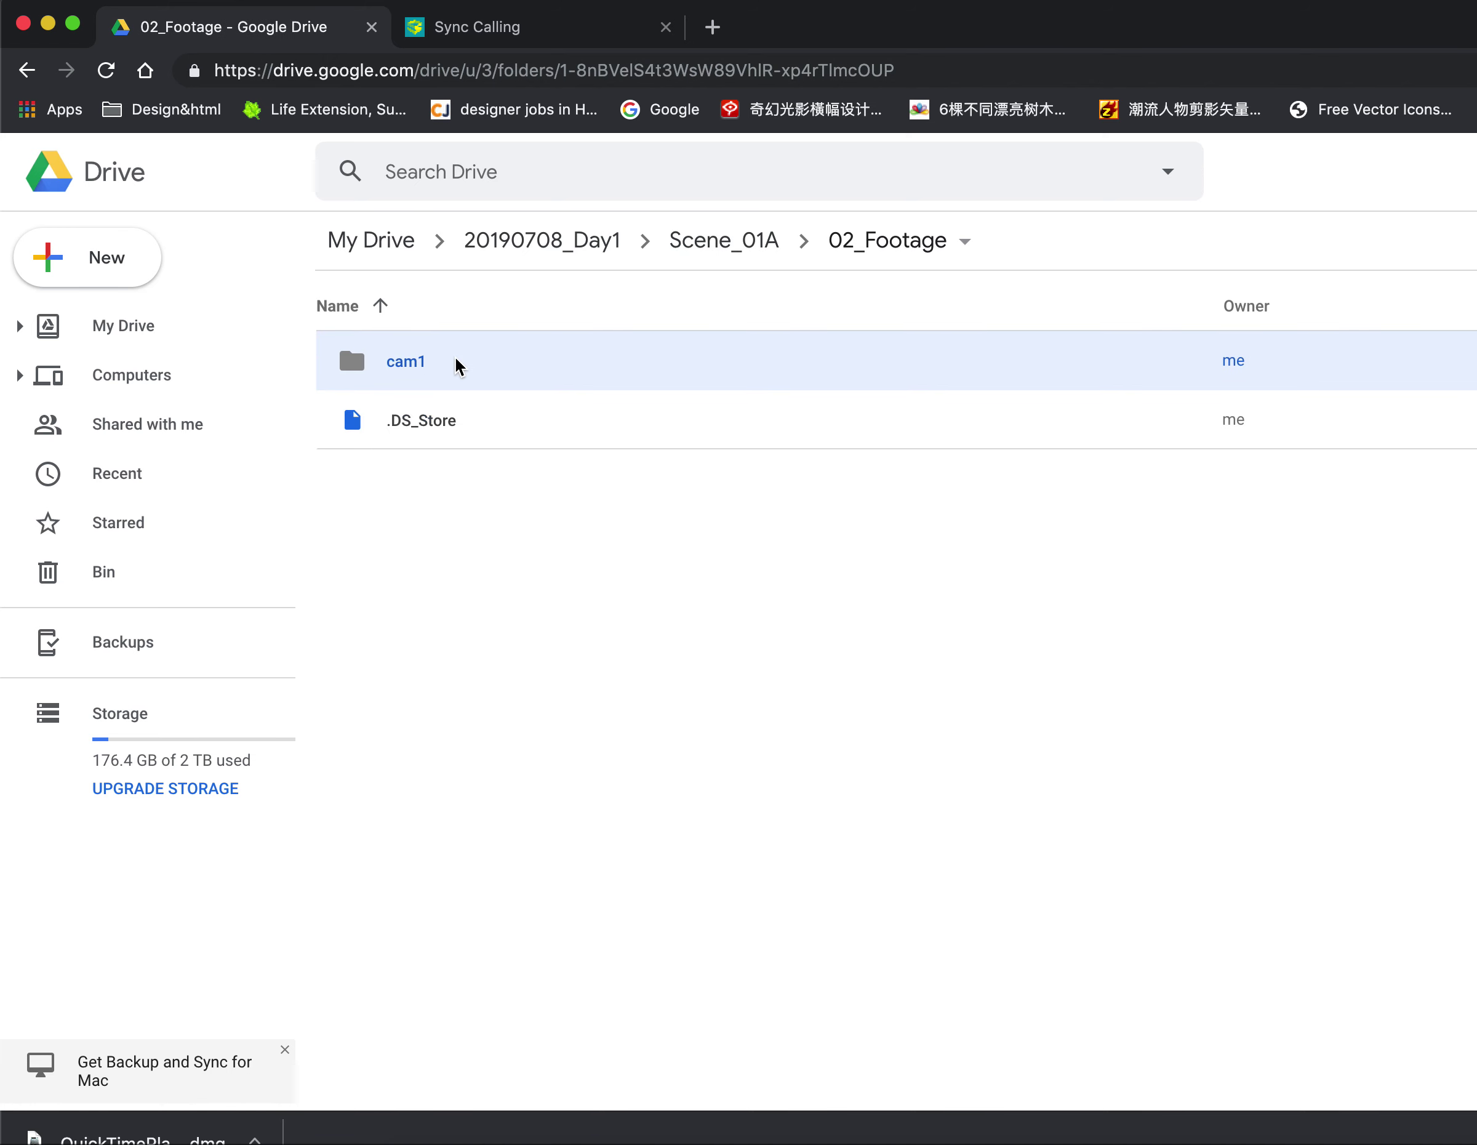
{"action": "right_click", "coordinate": [468, 603]}
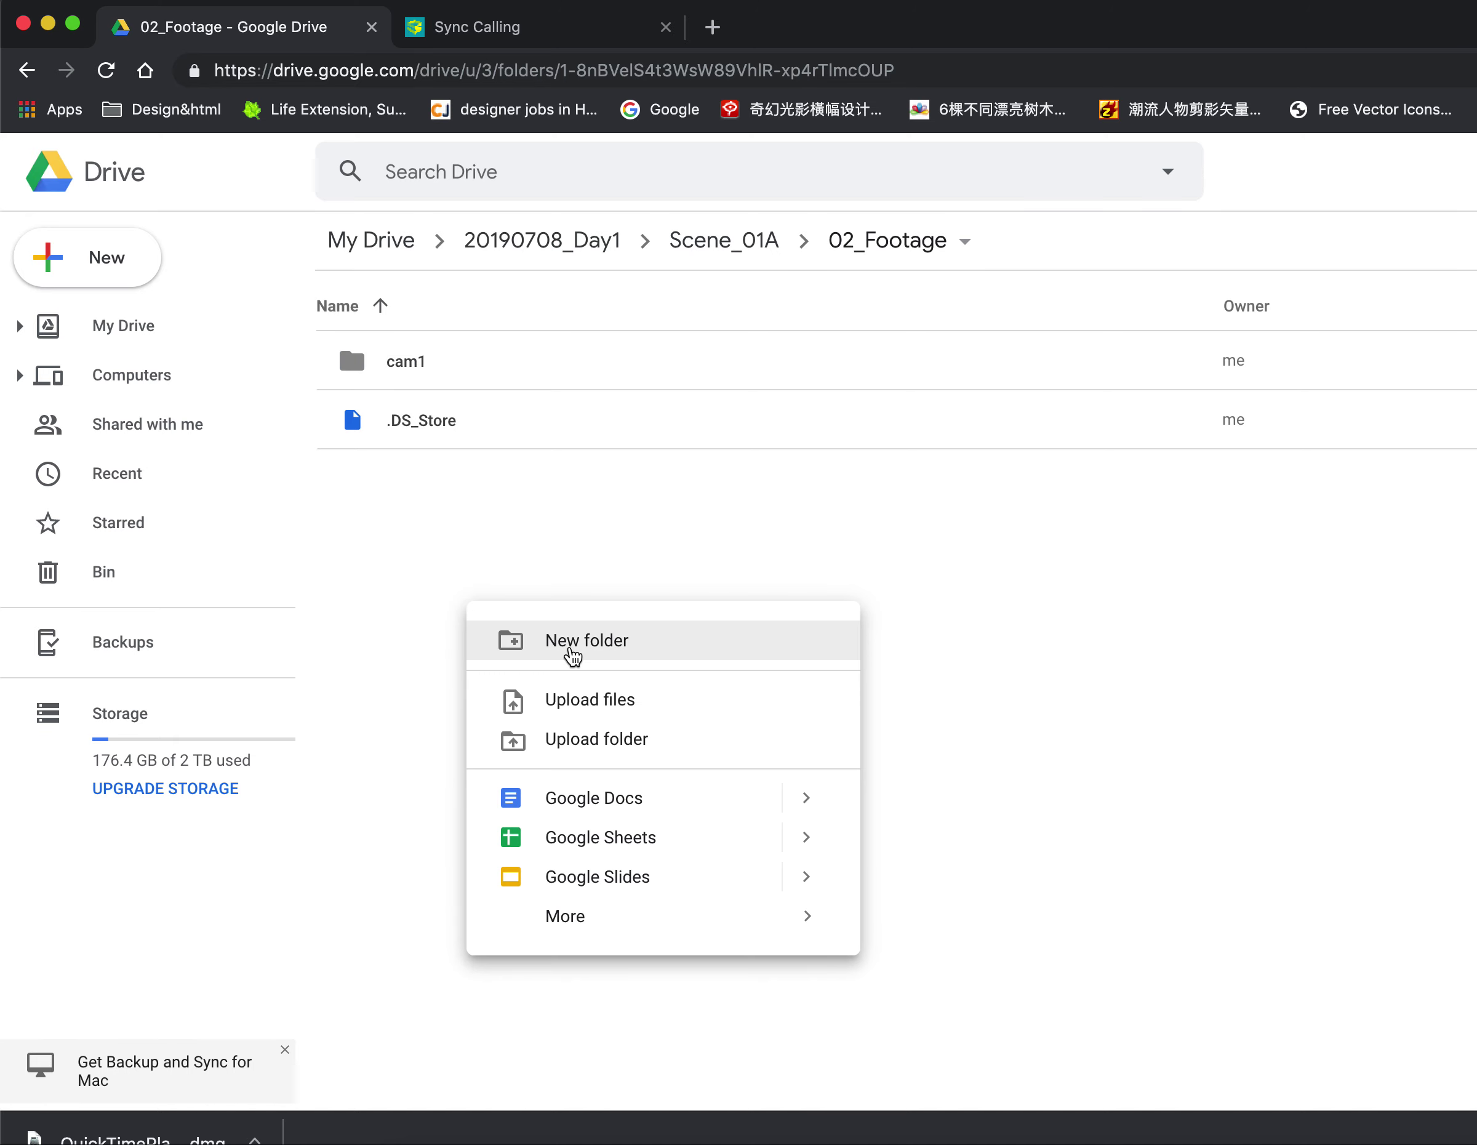
{"action": "left_click", "coordinate": [572, 643]}
{"action": "type", "text": "Can"}
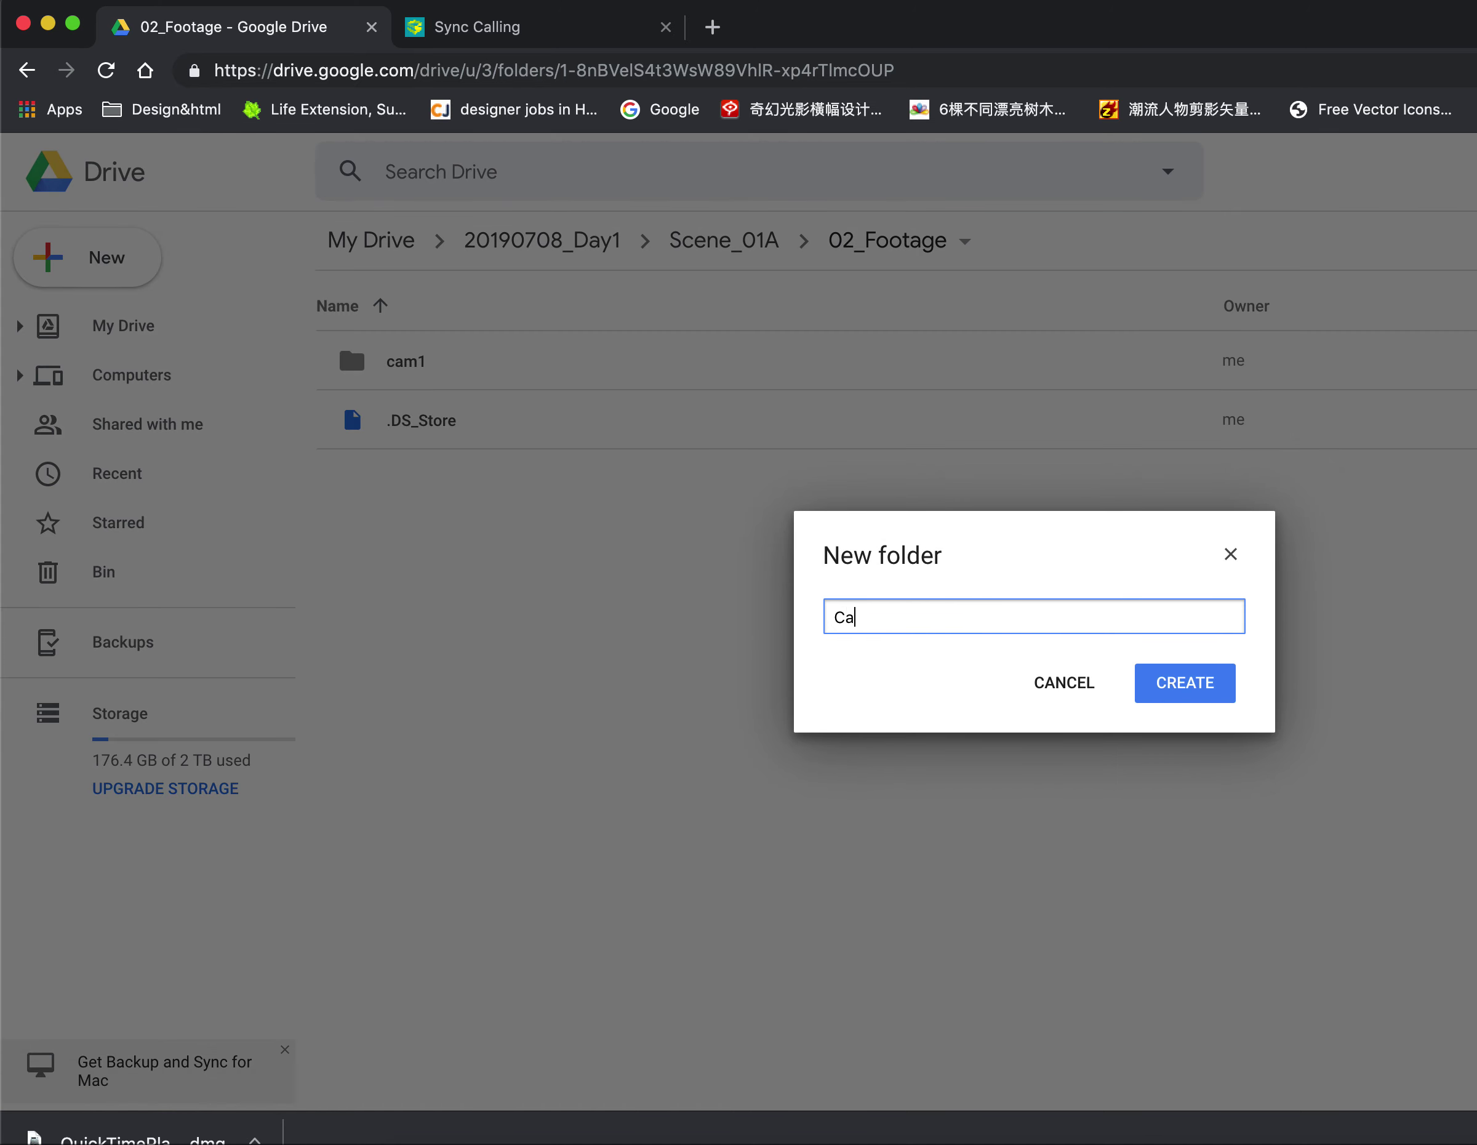
{"action": "key", "text": "BackSpace"}
{"action": "key", "text": "BackSpace"}
{"action": "key", "text": "BackSpace"}
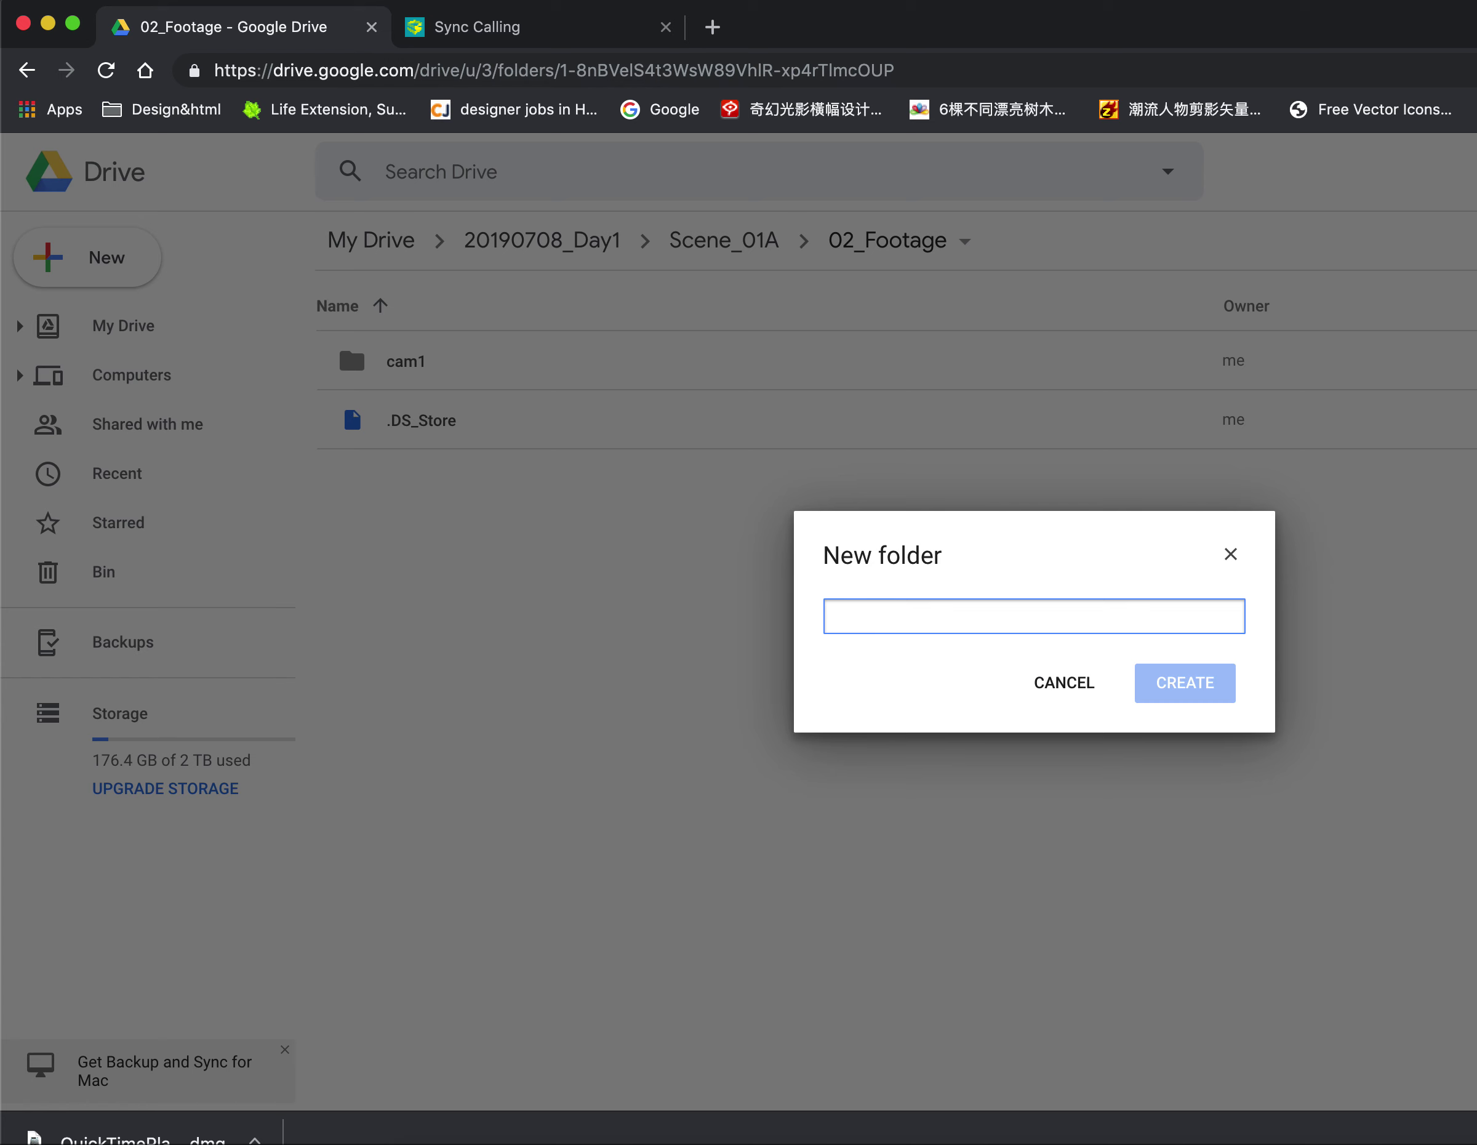
{"action": "type", "text": "C"}
{"action": "key", "text": "BackSpace"}
{"action": "type", "text": "cam"}
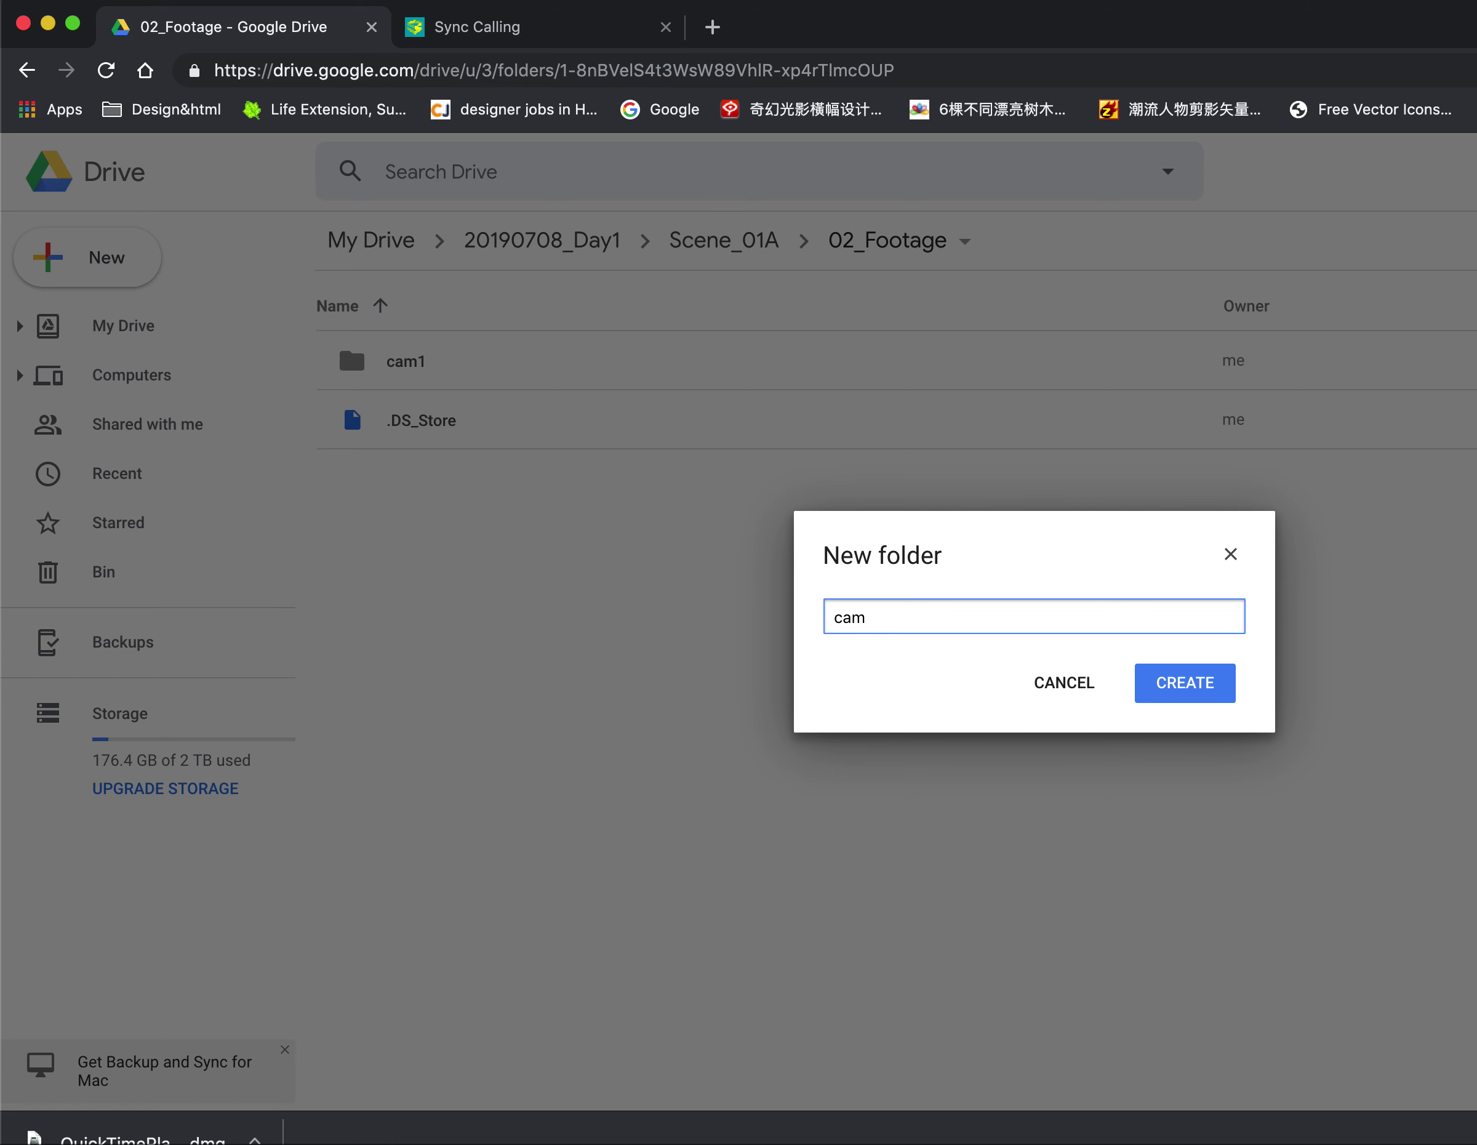
{"action": "type", "text": "2"}
{"action": "left_click", "coordinate": [1176, 688]}
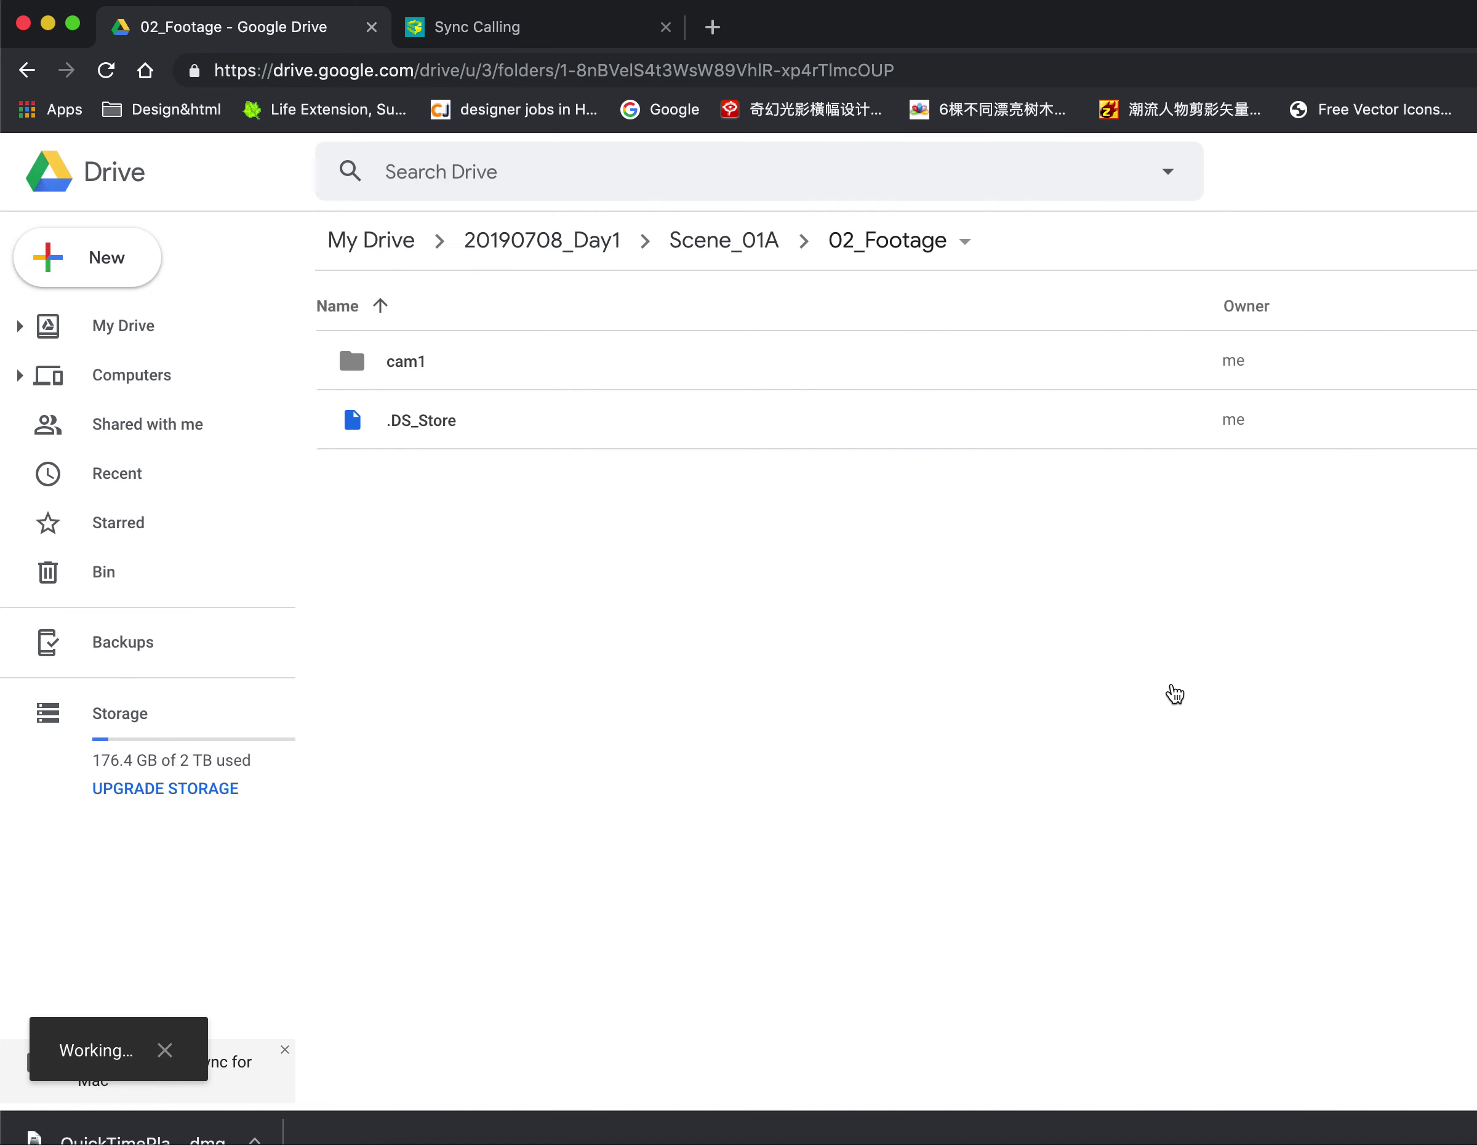